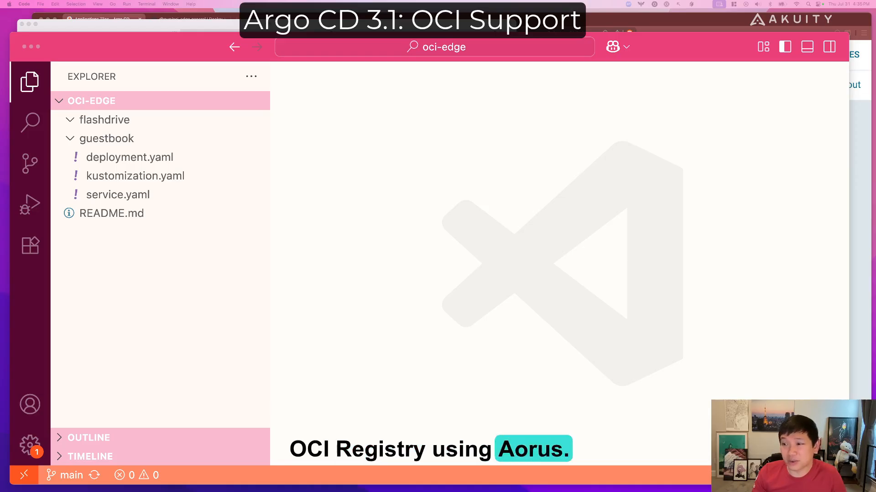
# Open deployment.yaml from the guestbook folder to review the Kubernetes manifest.
pyautogui.click(196, 266)
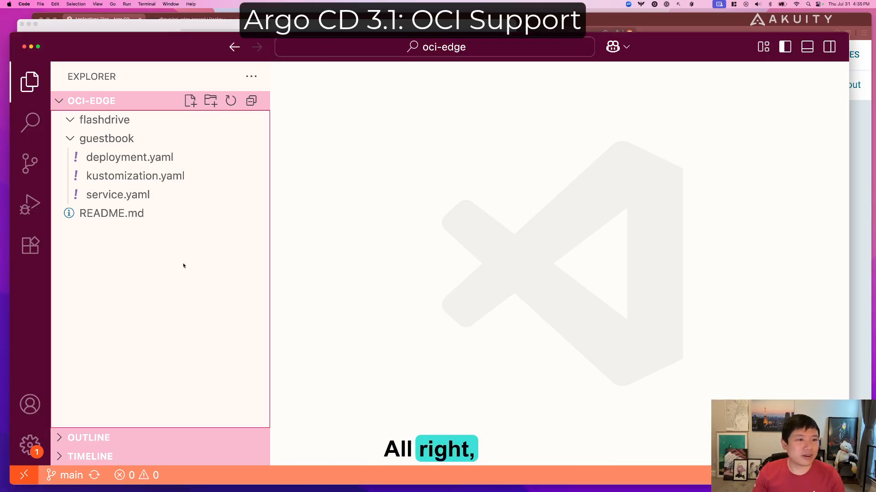
pyautogui.click(145, 164)
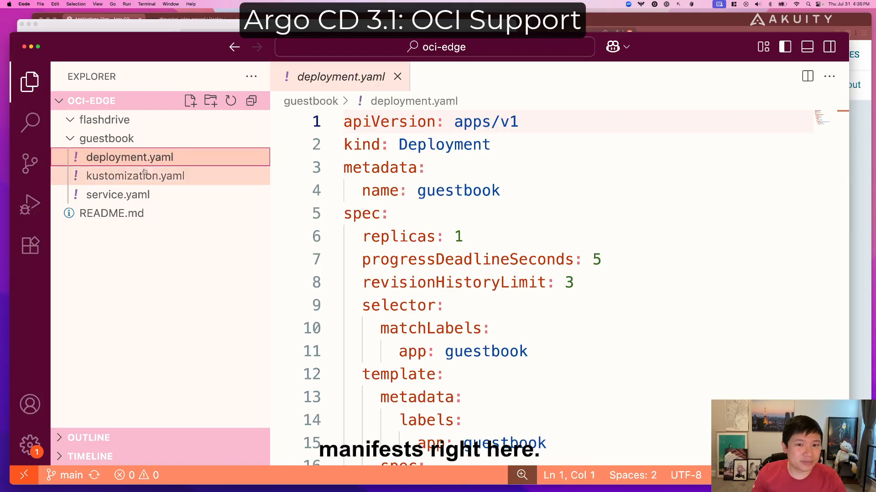
pyautogui.click(143, 196)
pyautogui.click(151, 155)
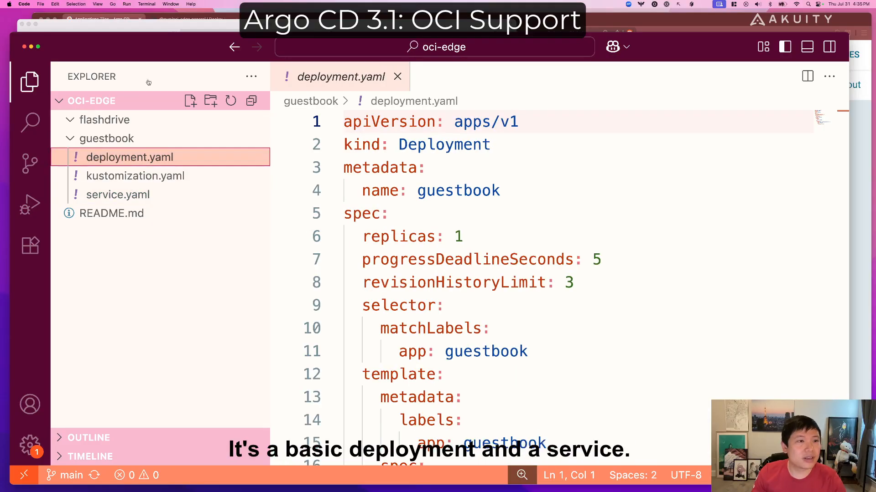
# Switch to iTerm2 and run kustomize build on the oci-edge/guestbook folder, redirecting the output to guestbook.yaml in flashdrive.
pyautogui.click(161, 25)
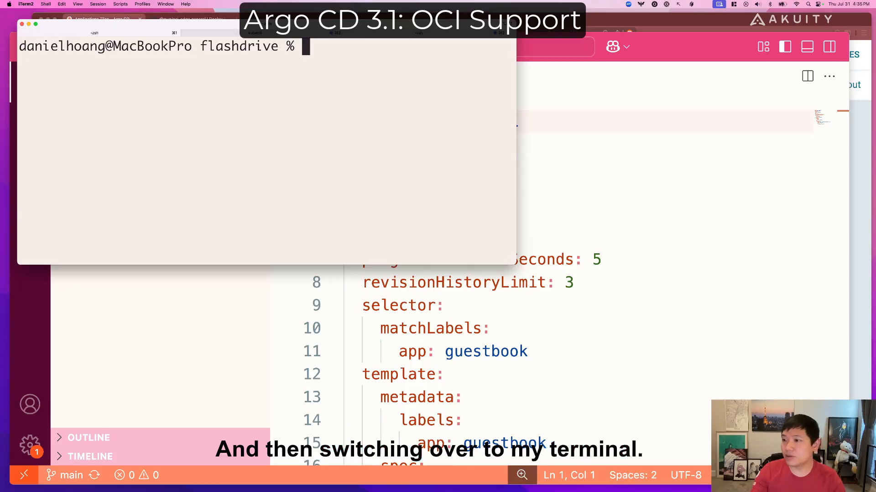
pyautogui.press('super+Tab')
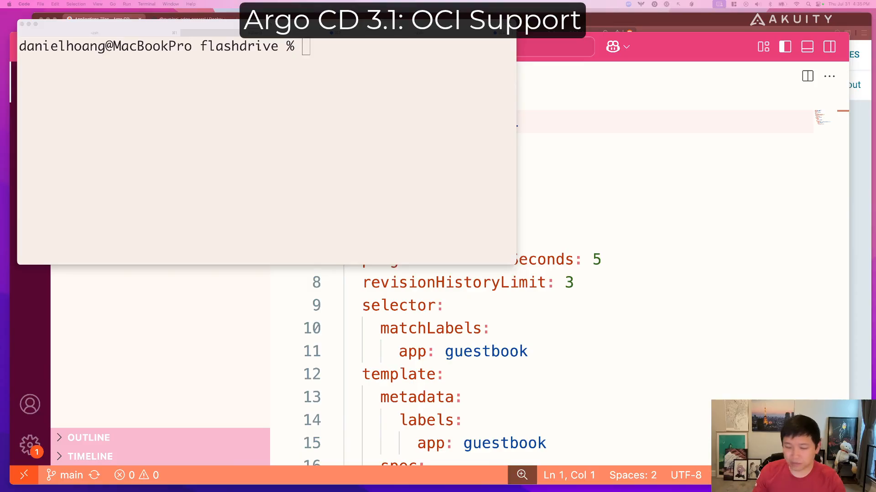
pyautogui.click(319, 114)
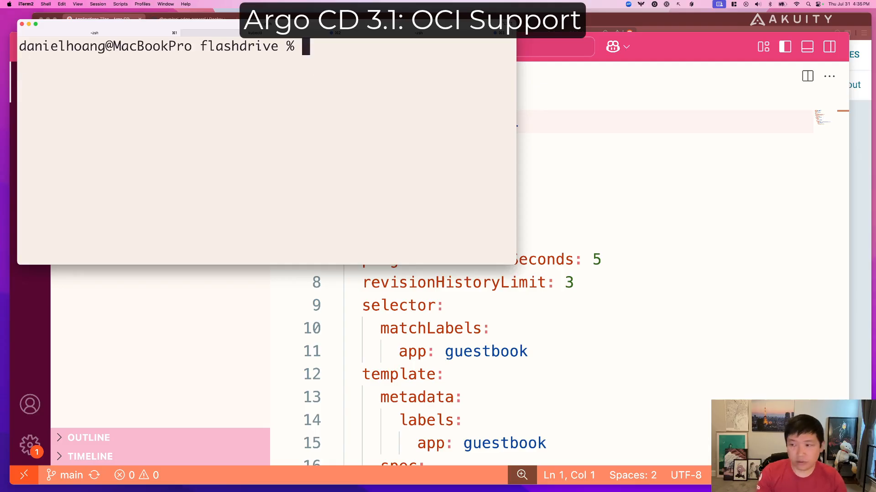
pyautogui.click(875, 205)
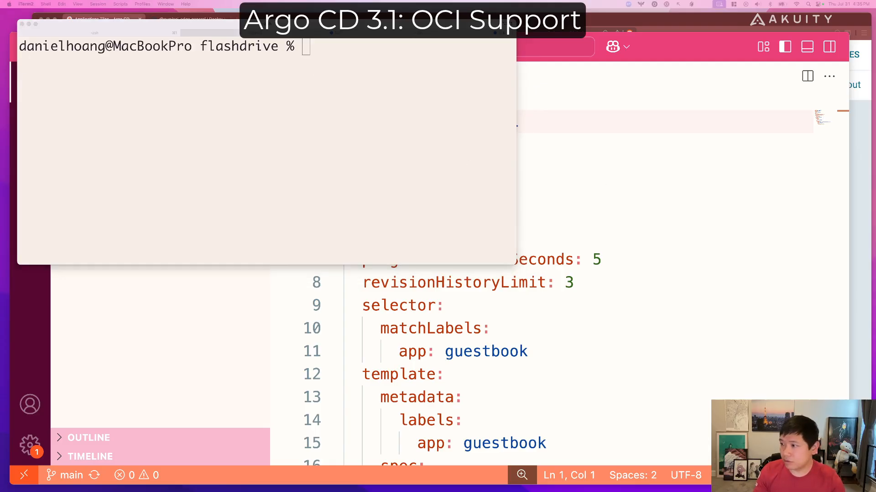
pyautogui.click(339, 145)
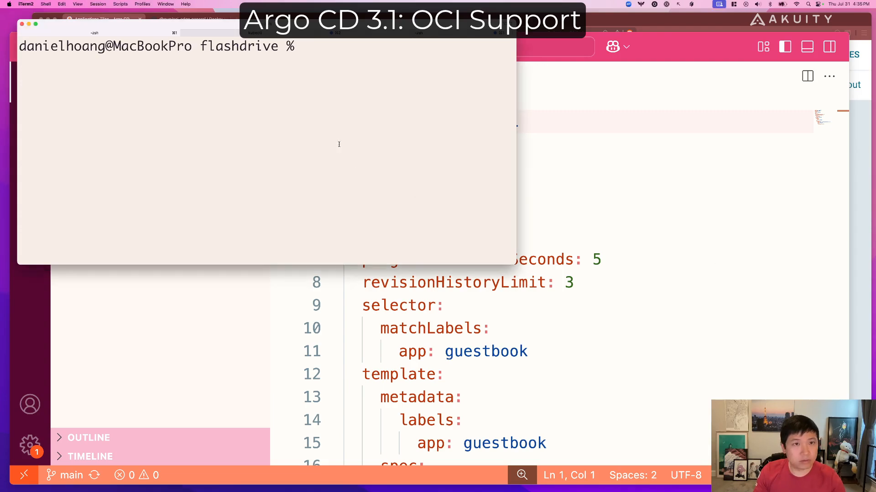
pyautogui.write('kustomize build /Users/danielhoang/Documents/DevOps/demos/oci-edge/guestbook > guestbook.yaml')
pyautogui.press('Return')
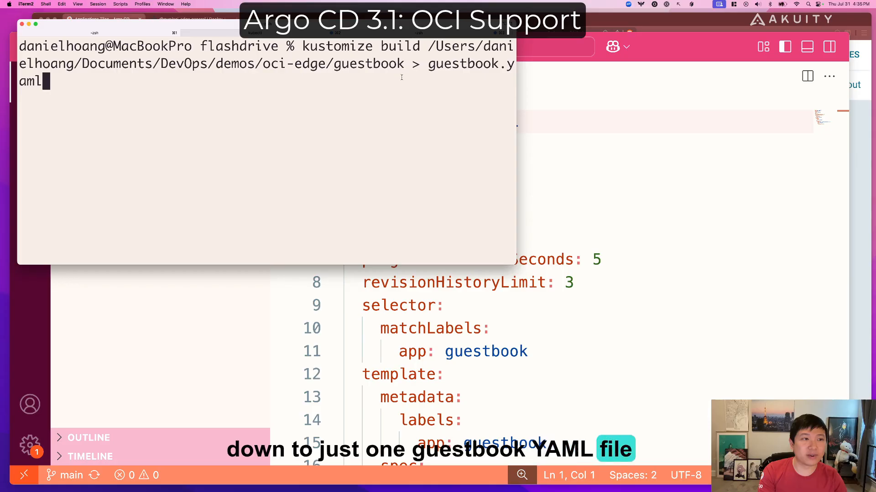
pyautogui.press('Return')
# Switch to VS Code and review the Service and Deployment in the generated flashdrive/guestbook.yaml.
pyautogui.click(220, 280)
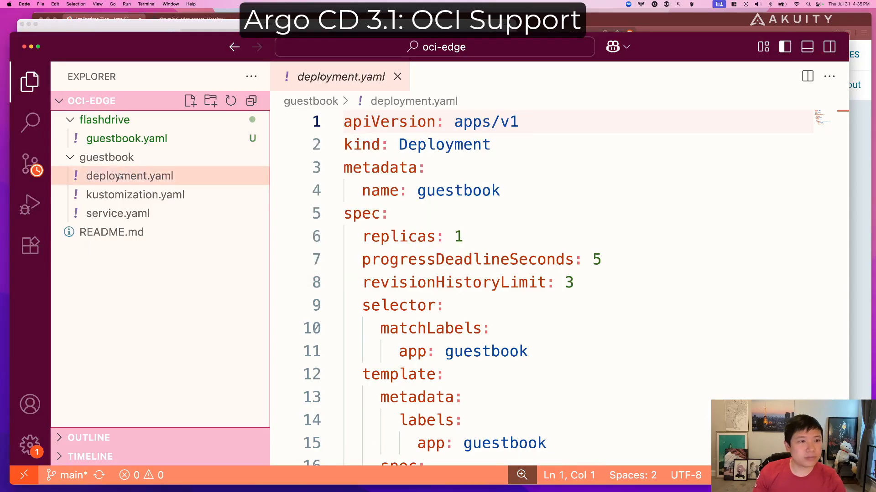
pyautogui.click(150, 139)
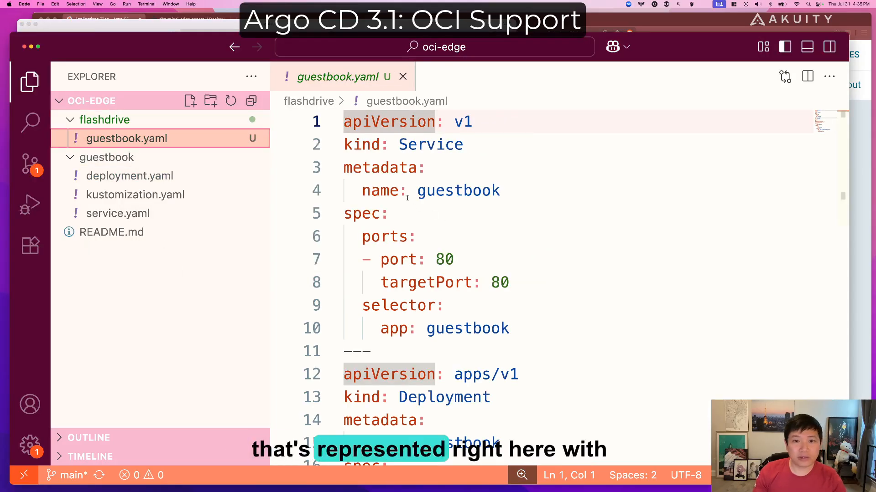
pyautogui.scroll(-1, 474, 267)
pyautogui.scroll(-3, 474, 267)
pyautogui.scroll(5, 485, 289)
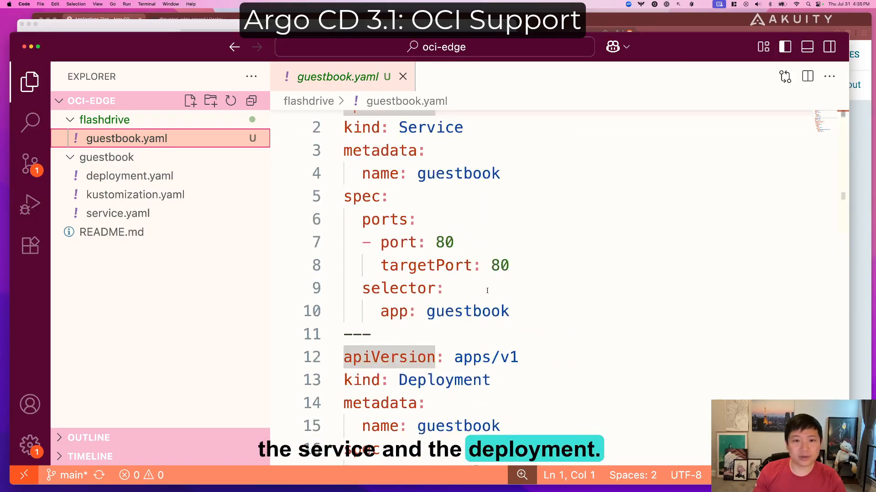
# Archive the flashdrive folder in iTerm2 with "tar -czf guestbook.tar.gz ." and check for the archive in VS Code.
pyautogui.click(103, 29)
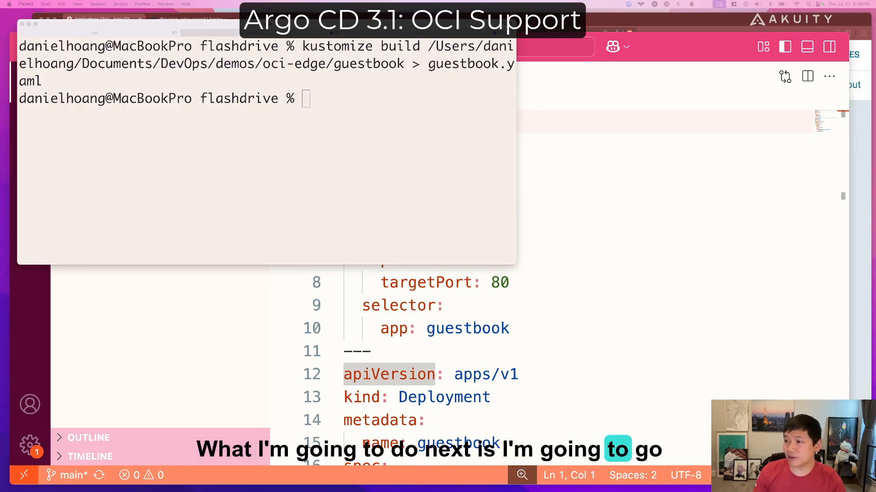
pyautogui.click(327, 113)
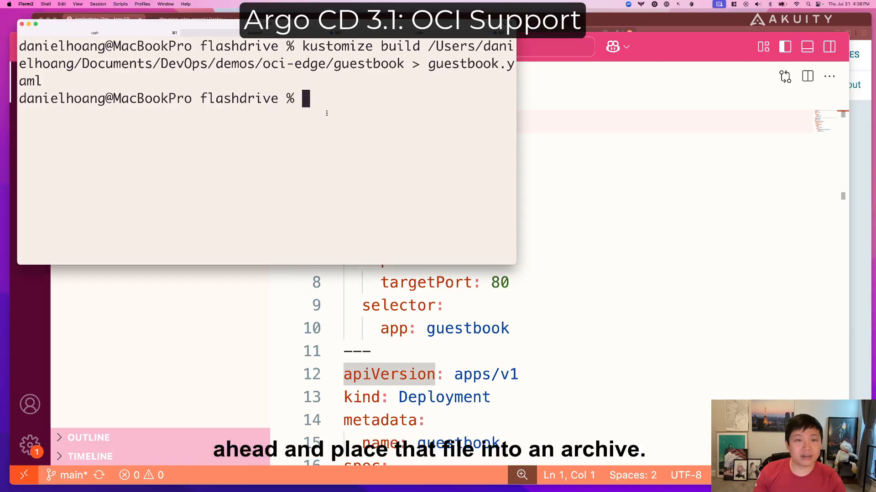
pyautogui.write('tar -czf guestbook.tar.gz .')
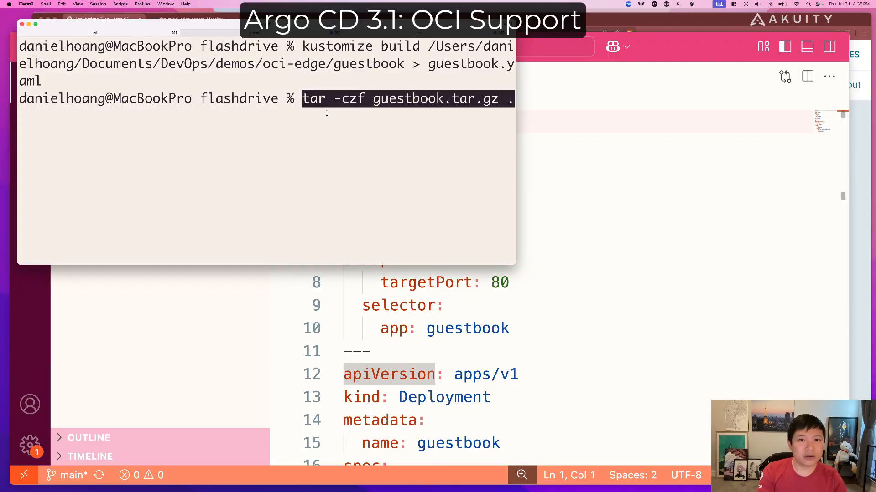
pyautogui.press('Return')
pyautogui.click(221, 296)
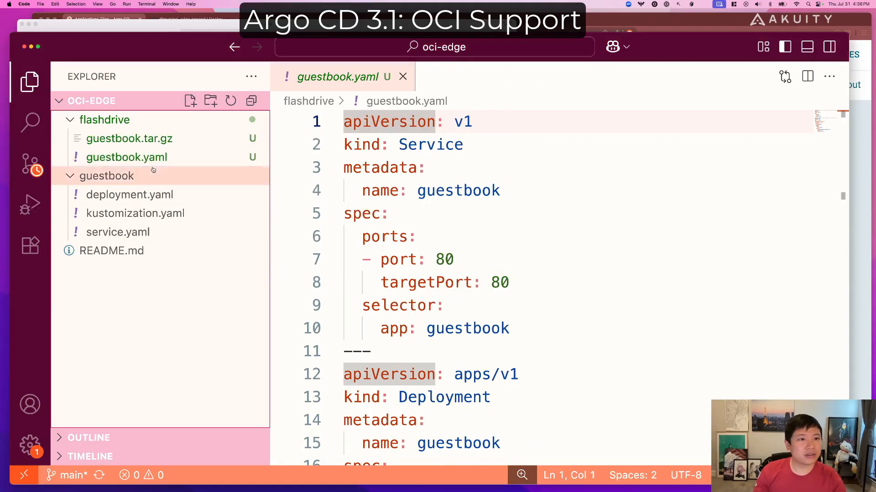
# In iTerm2, use oras push to upload guestbook.tar.gz to registry-1.docker.io/dhpup/oci-edge:1.0.6 with media type application/vnd.oci.image.layer.v1.tar+gzip.
pyautogui.click(163, 24)
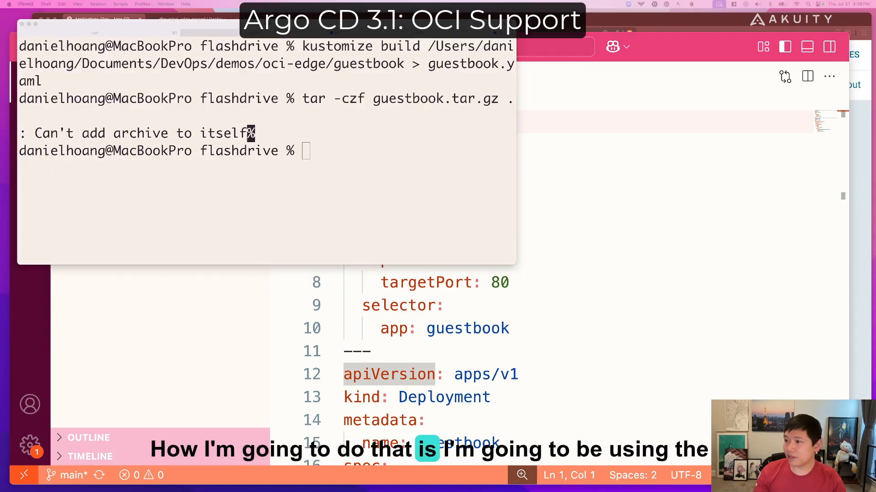
pyautogui.click(333, 163)
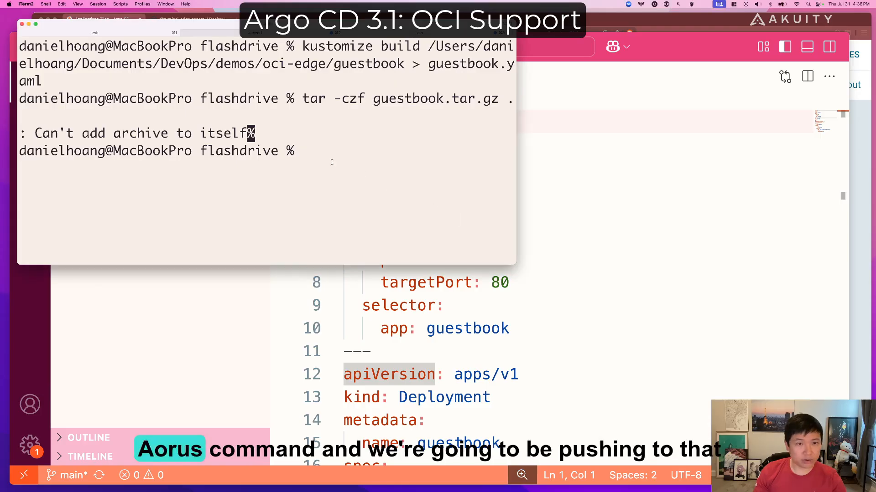
pyautogui.write('oras push registry-1.docker.io/dhpup/oci-edge:1.0.6 guestbook.tar.gz:application/vnd.oci.image.layer.v1.tar+gzip')
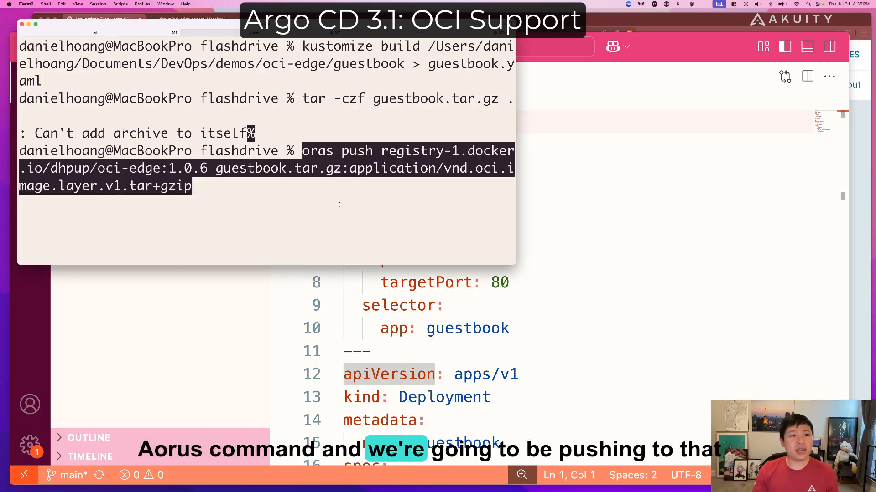
pyautogui.press('Right')
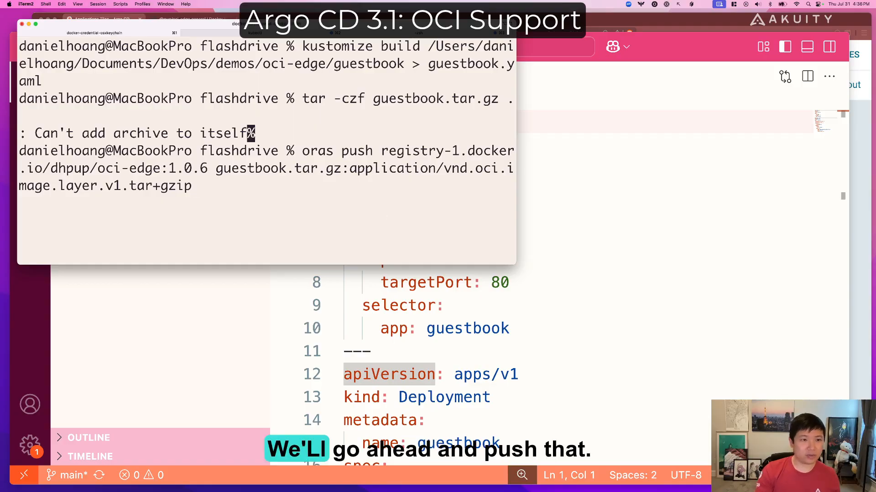
pyautogui.press('Return')
# Enter the login keychain password in both Docker credential requests to allow the push.
pyautogui.write('••••')
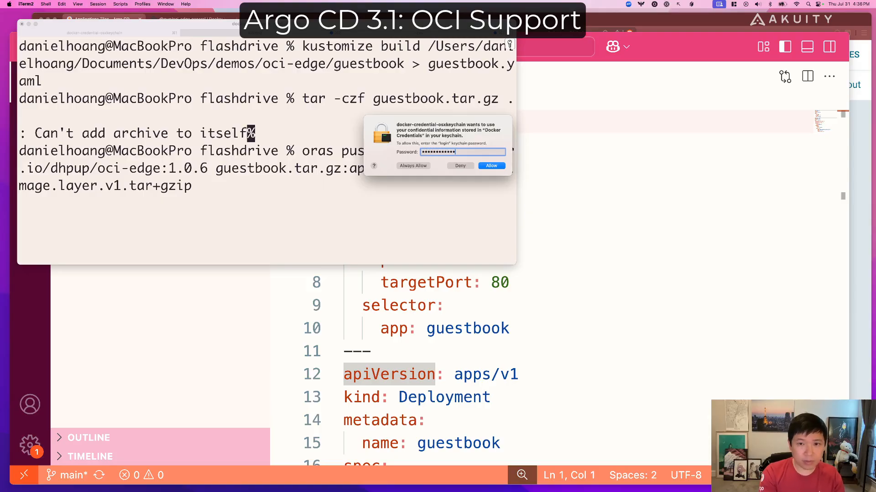
pyautogui.press('Return')
pyautogui.write('••••••')
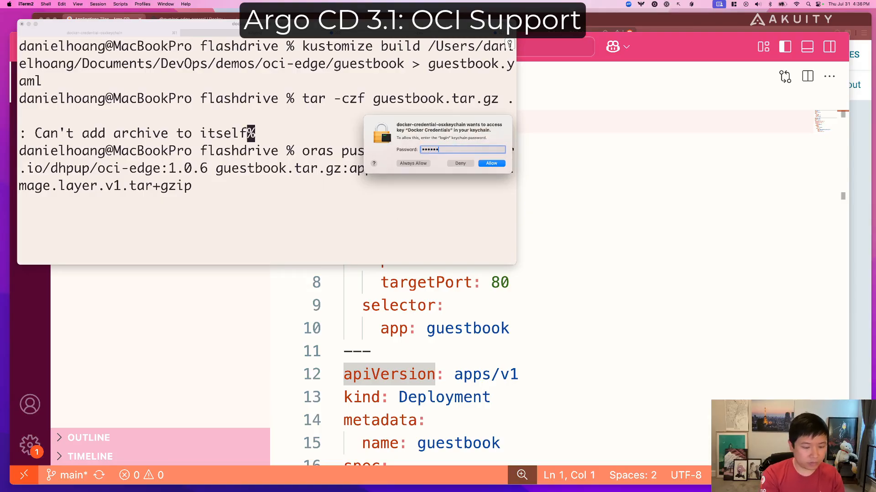
pyautogui.press('Return')
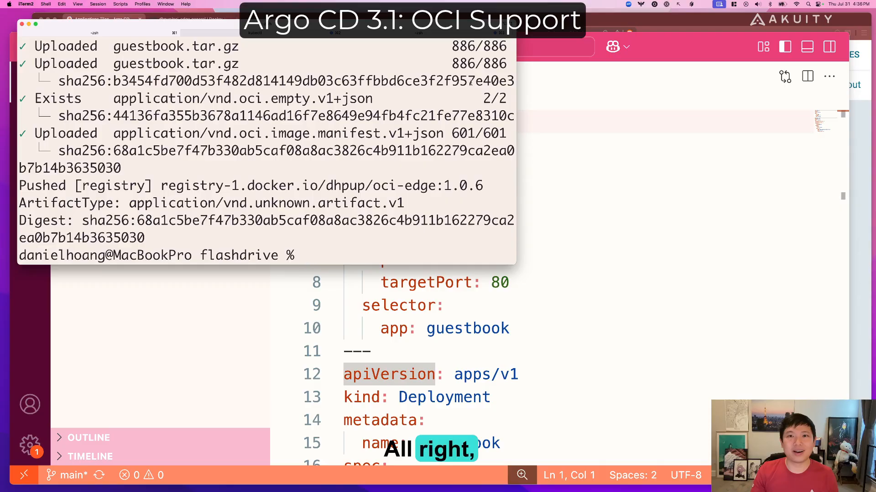
# Switch to the Docker Hub page in Brave and refresh the oci-edge repository to check for tag 1.0.6.
pyautogui.press('super+Tab')
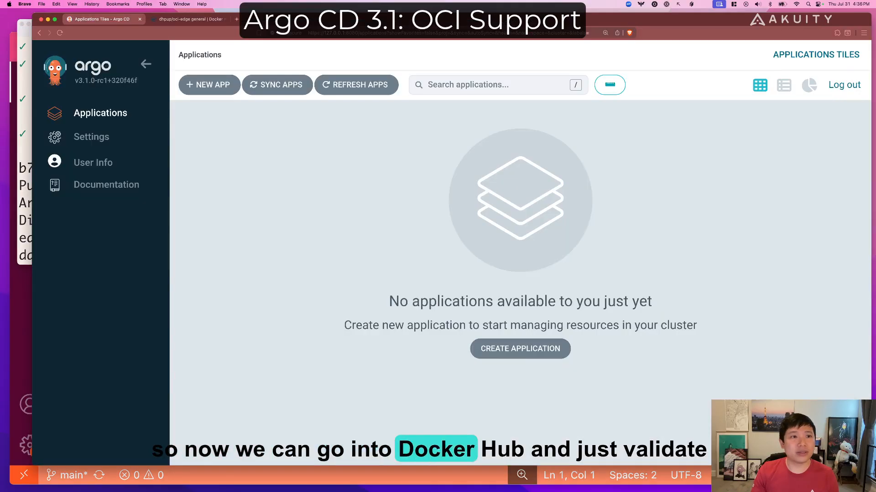
pyautogui.click(184, 20)
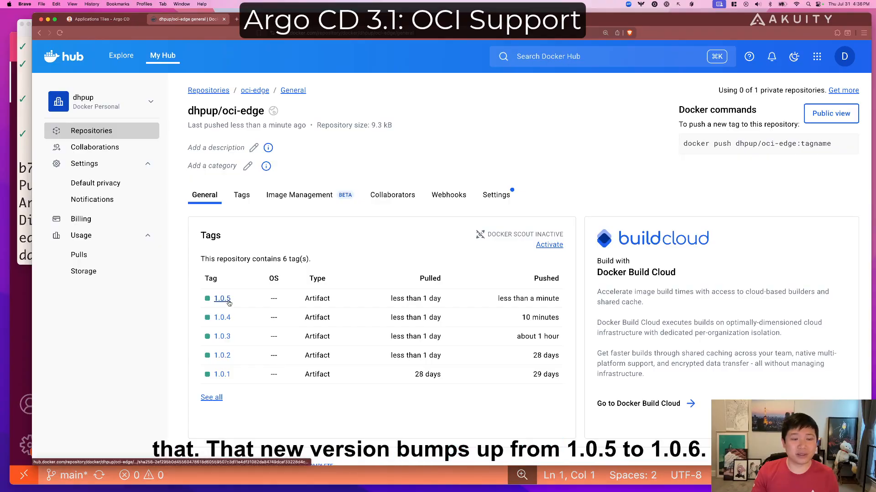
pyautogui.click(59, 34)
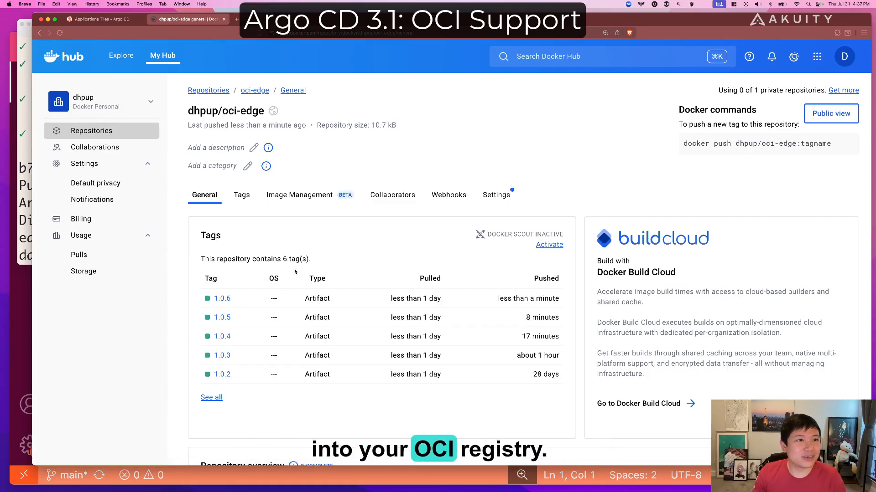
# In Argo CD, start a new application named guestbook-oci in the default project with Auto-Create Namespace enabled.
pyautogui.click(111, 20)
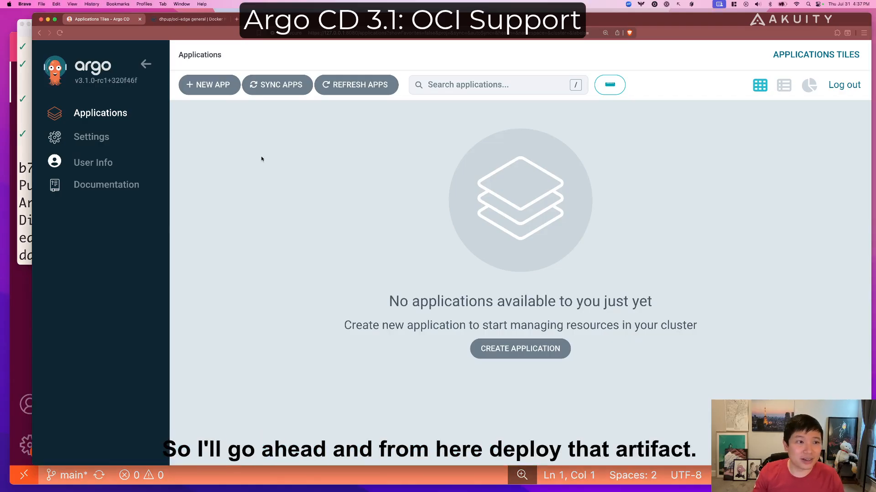
pyautogui.click(225, 87)
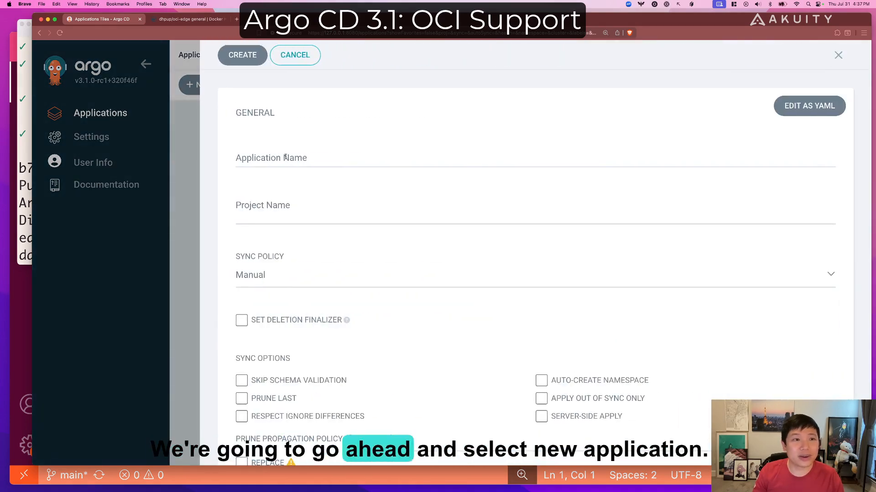
pyautogui.click(297, 156)
pyautogui.write('guestbook-oci')
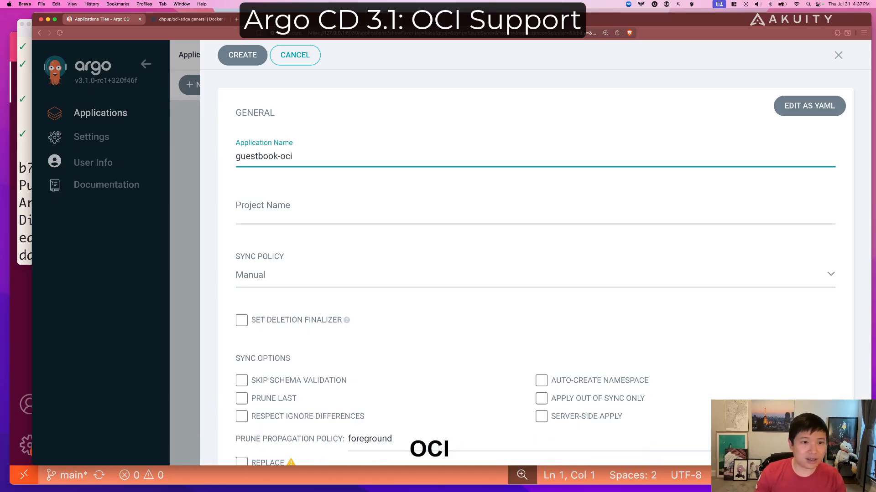
pyautogui.click(315, 211)
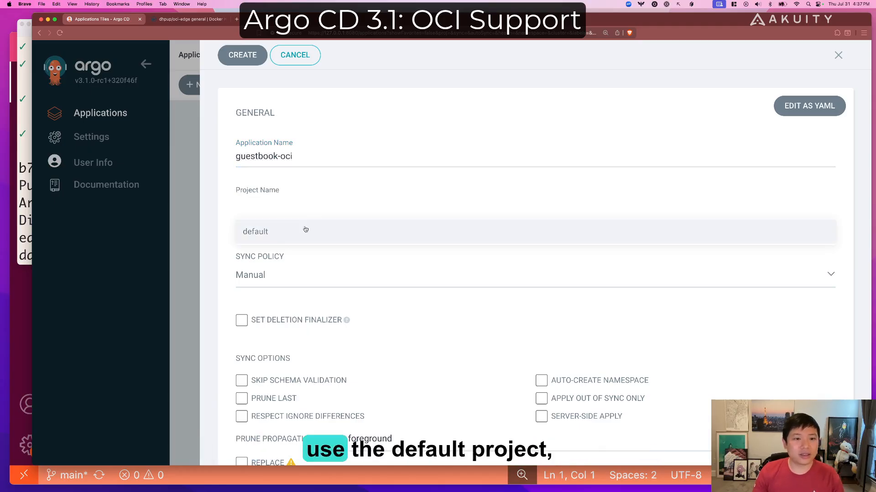
pyautogui.click(294, 235)
pyautogui.scroll(-2, 381, 247)
pyautogui.click(540, 328)
pyautogui.scroll(-7, 431, 249)
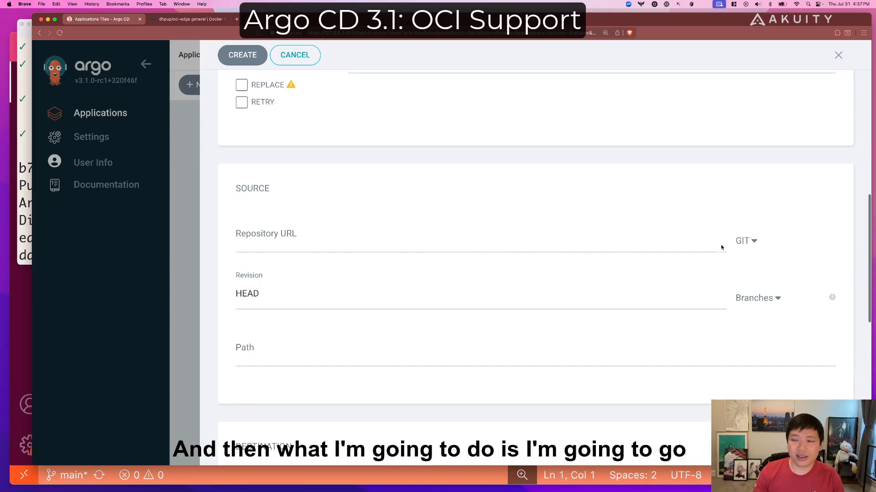
# Set the source repository URL to oci://registry-1.docker.io/dhpup/oci-edge, removing the pasted "repoURL:" prefix.
pyautogui.press('super+Tab')
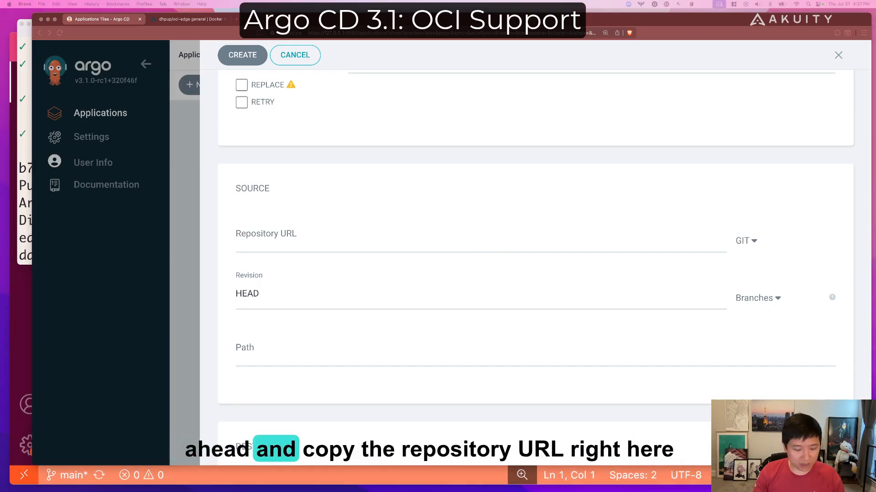
pyautogui.click(336, 243)
pyautogui.write('repoURL: oci://registry-1.docker.io/dhpup/oci-edge')
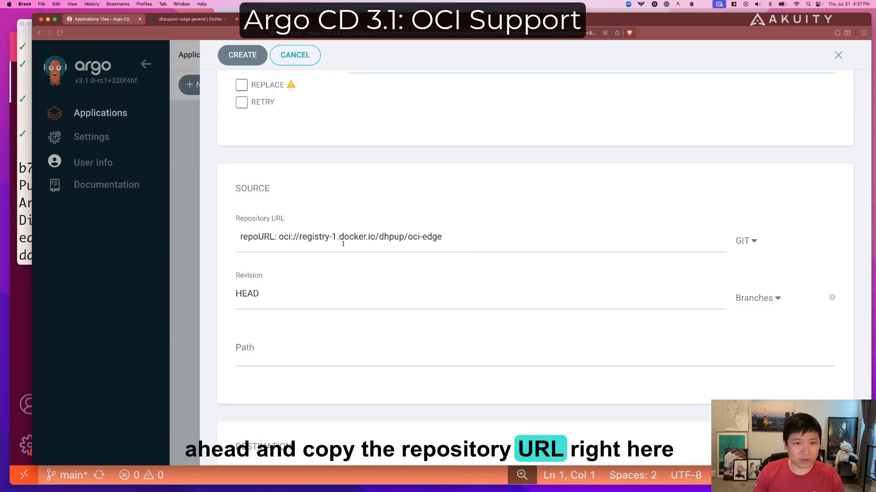
pyautogui.moveTo(279, 236); pyautogui.dragTo(209, 242)
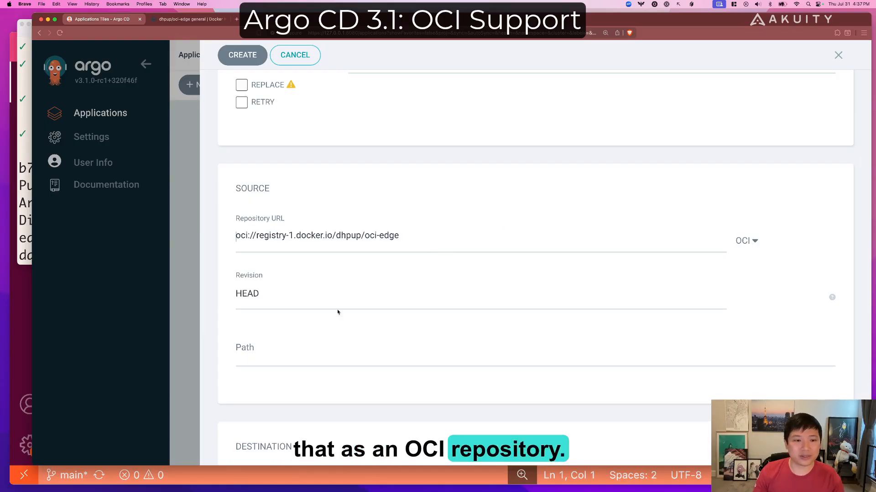
# Set the guestbook-oci source revision to 1.* and its path to ".".
pyautogui.click(319, 294)
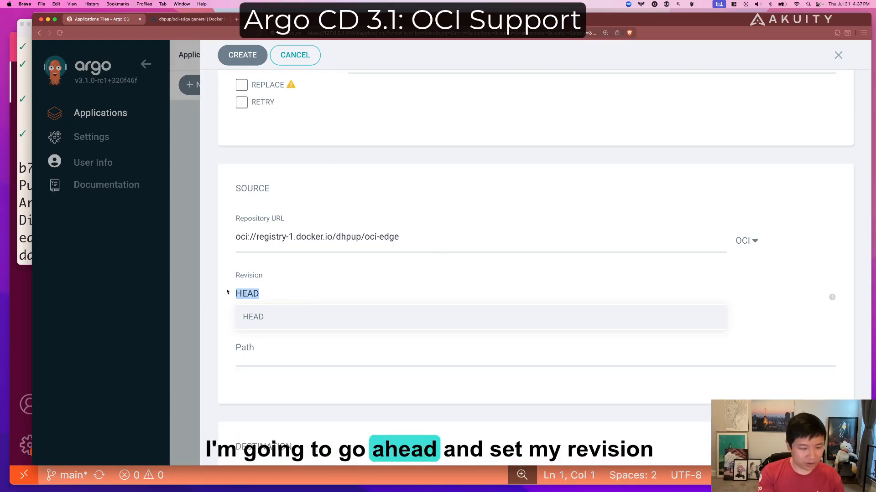
pyautogui.write('1.')
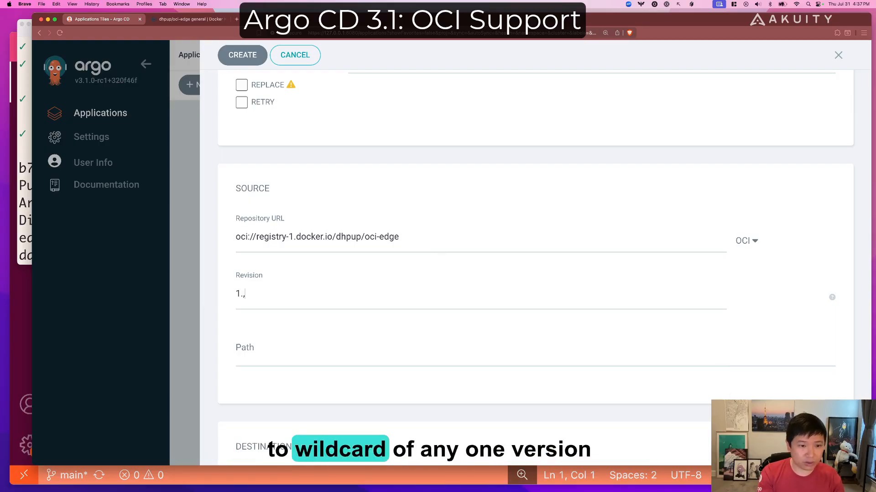
pyautogui.write('*')
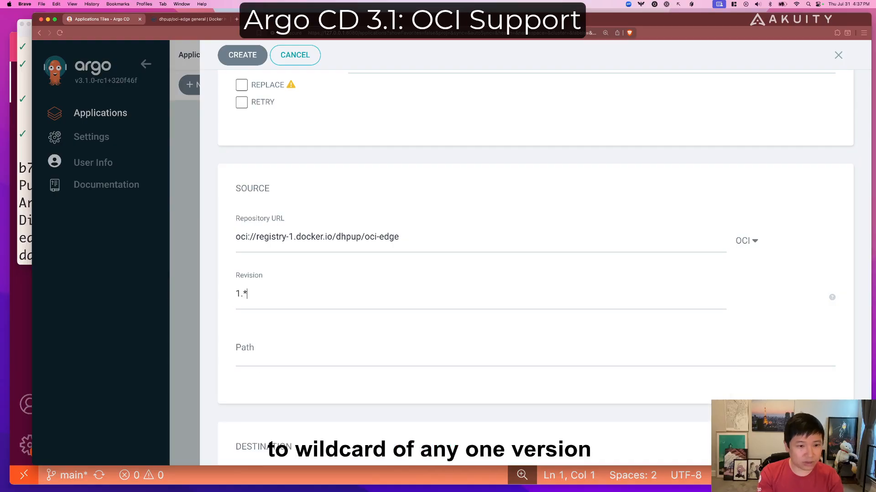
pyautogui.click(261, 355)
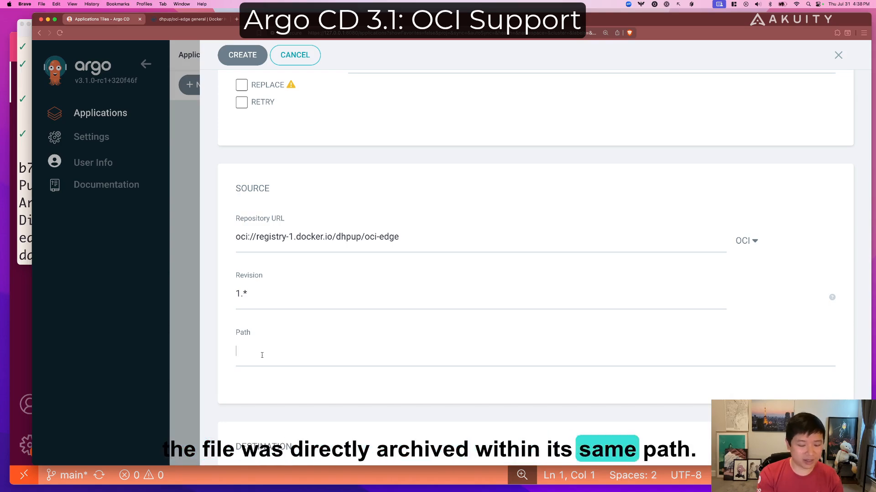
pyautogui.write('.')
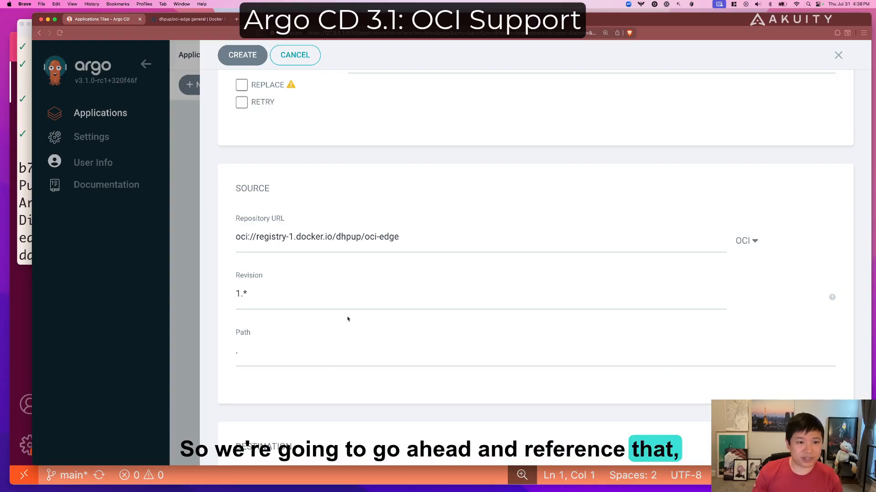
pyautogui.scroll(-5, 346, 319)
pyautogui.click(305, 312)
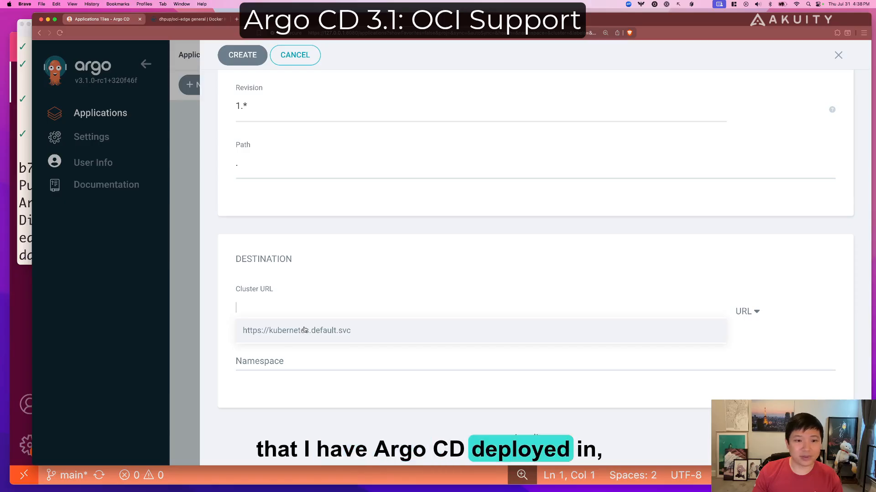
pyautogui.click(304, 330)
pyautogui.click(281, 359)
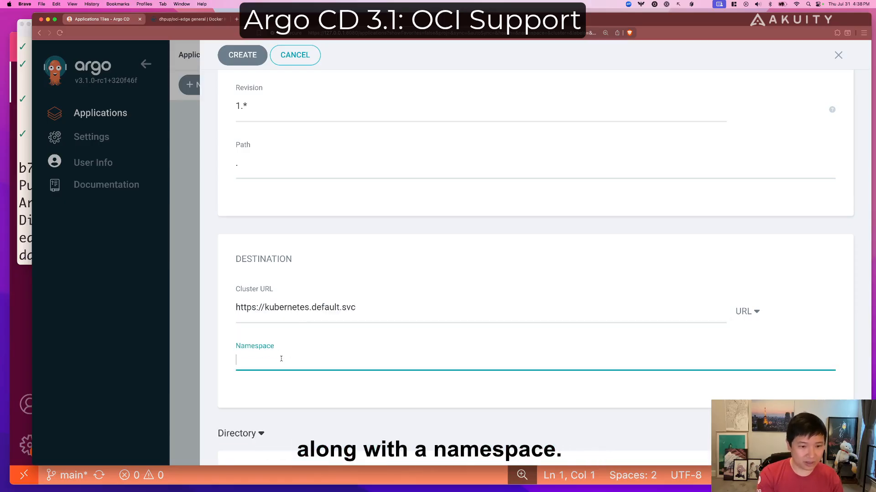
pyautogui.write('guestbook')
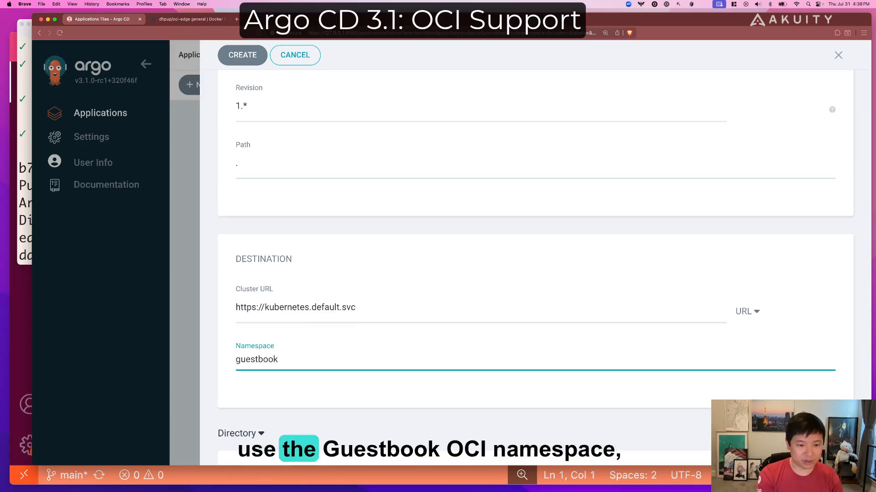
pyautogui.write('-oci')
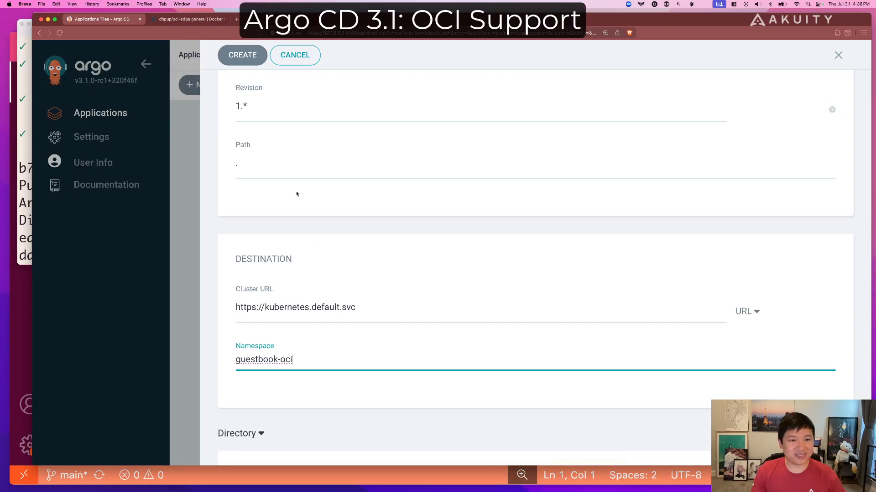
pyautogui.scroll(3, 282, 150)
pyautogui.click(250, 57)
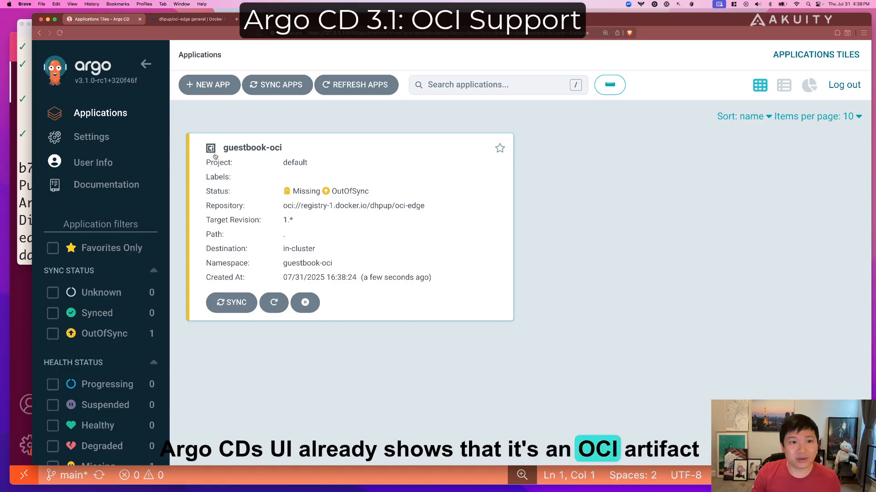
# Open the guestbook-oci application and synchronize it with the default sync options.
pyautogui.click(386, 165)
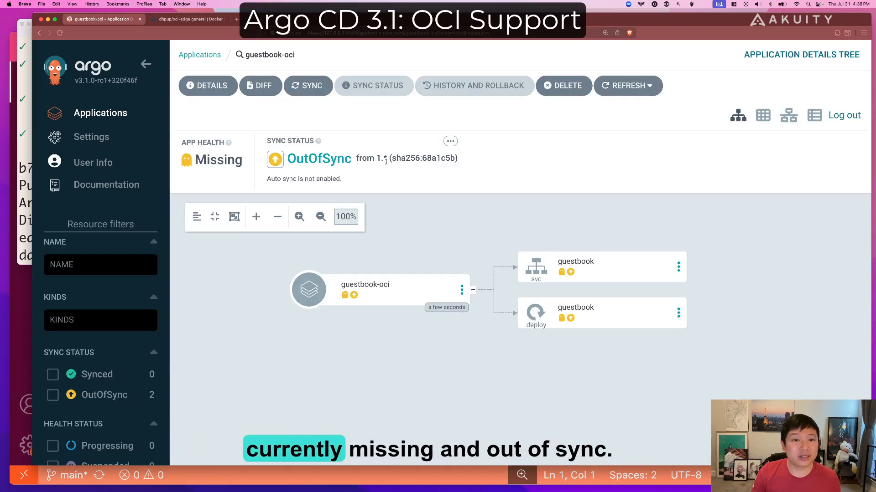
pyautogui.click(312, 86)
pyautogui.click(567, 55)
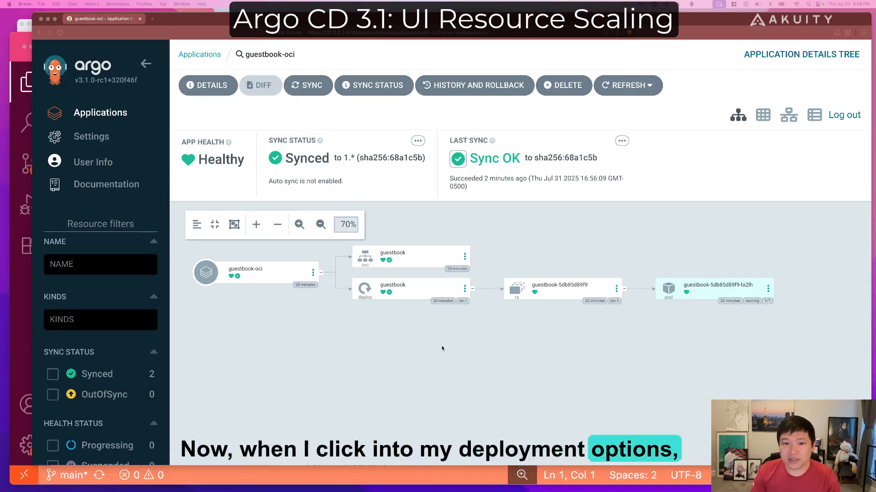
# Scale the guestbook deployment of the guestbook-oci application to 3 replicas.
pyautogui.click(464, 289)
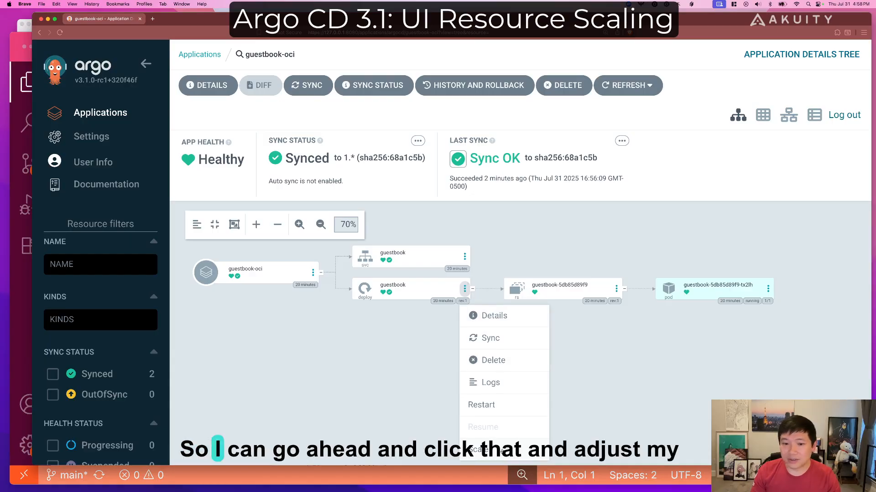
pyautogui.click(478, 450)
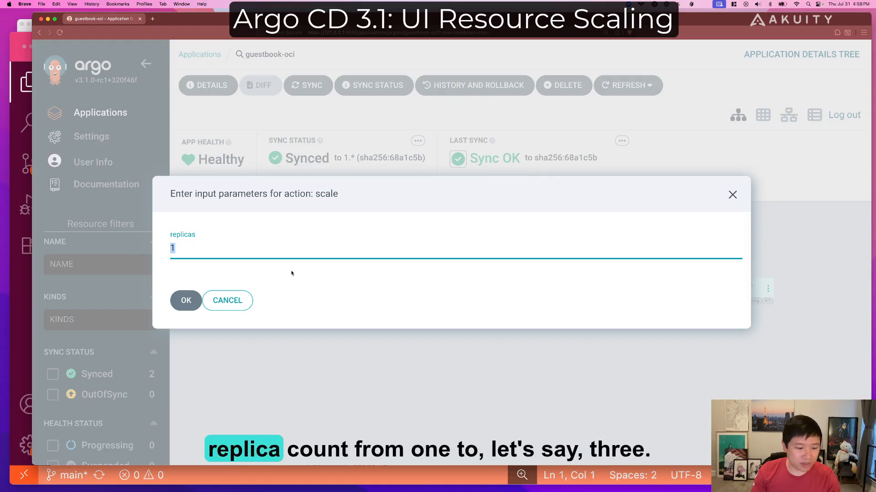
pyautogui.write('3')
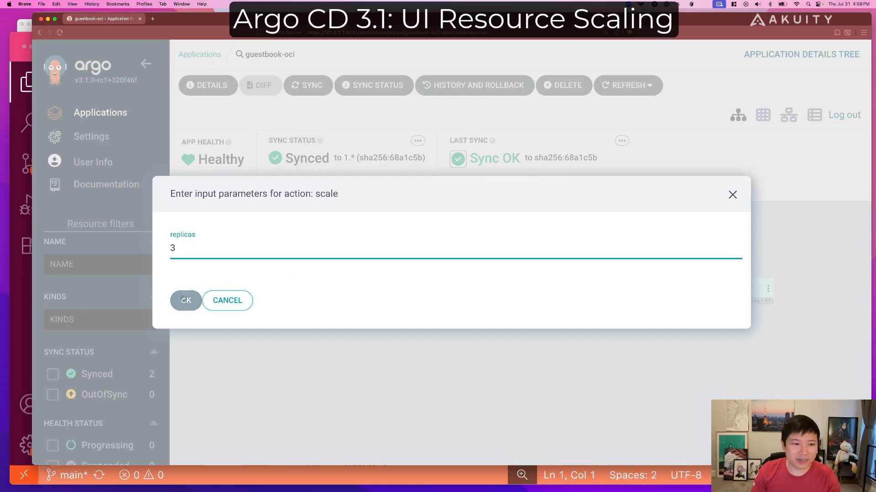
pyautogui.click(184, 300)
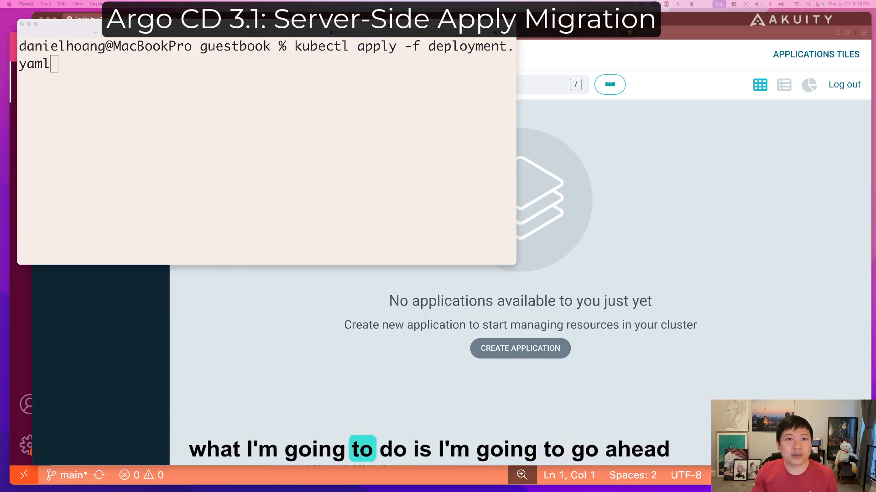
# In the terminal, run kubectl apply -f deployment.yaml and output the live resource with k get deployment guestbook -o yaml.
pyautogui.click(424, 114)
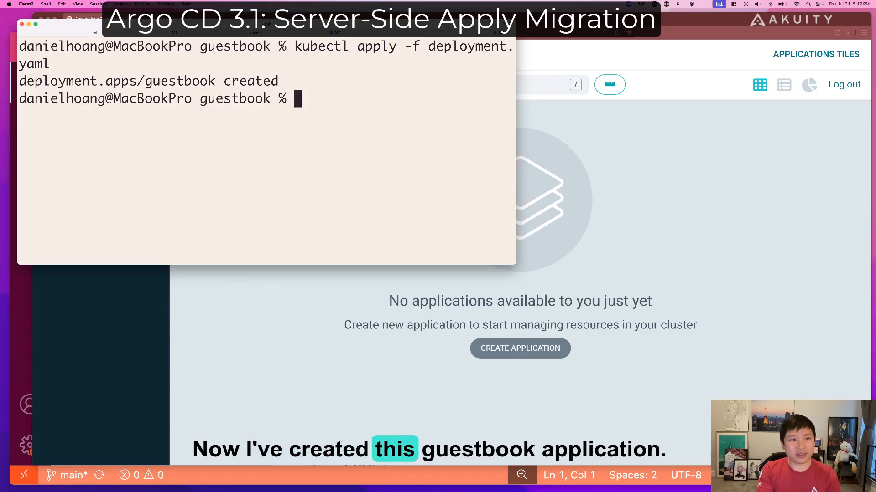
pyautogui.write('clear')
pyautogui.press('Up')
pyautogui.press('Up')
pyautogui.press('Up')
pyautogui.press('Down')
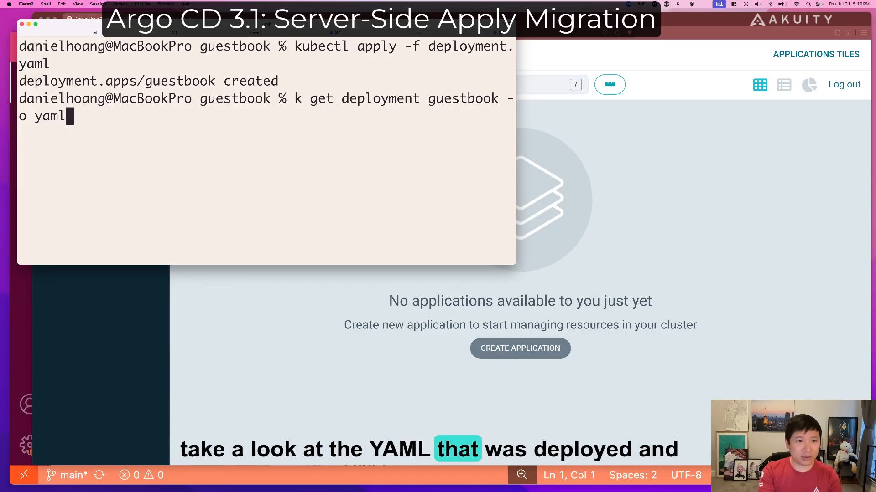
pyautogui.press('Return')
# Examine the last-applied-configuration annotation in the guestbook deployment's YAML output to see how it is managed.
pyautogui.scroll(3, 236, 178)
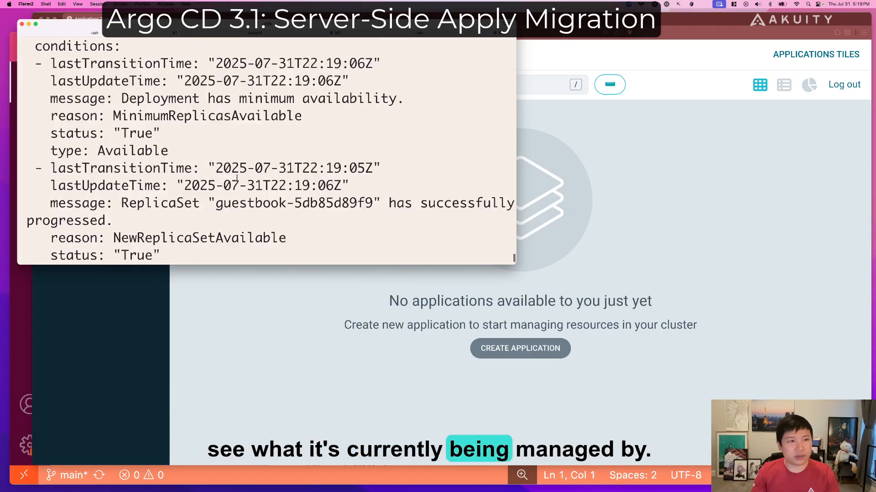
pyautogui.scroll(10, 237, 178)
pyautogui.scroll(8, 233, 177)
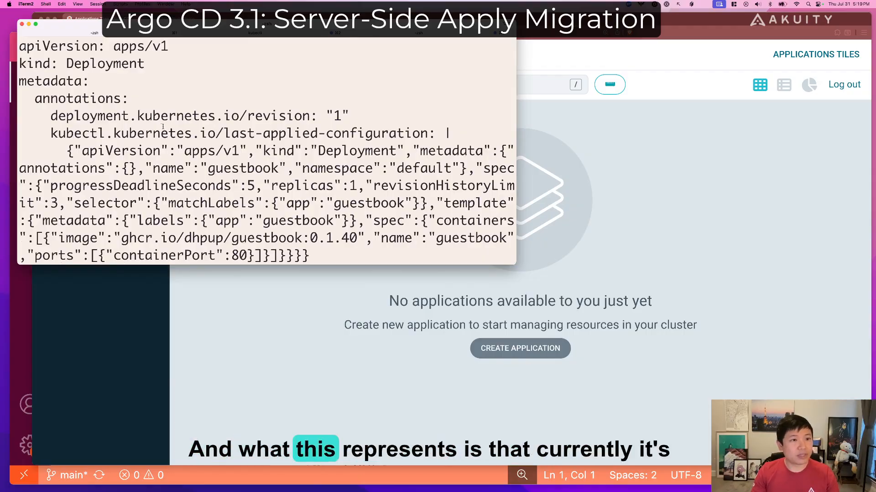
pyautogui.moveTo(16, 83)
pyautogui.mouseDown()
pyautogui.moveTo(263, 221)
pyautogui.moveTo(487, 247)
pyautogui.mouseUp()
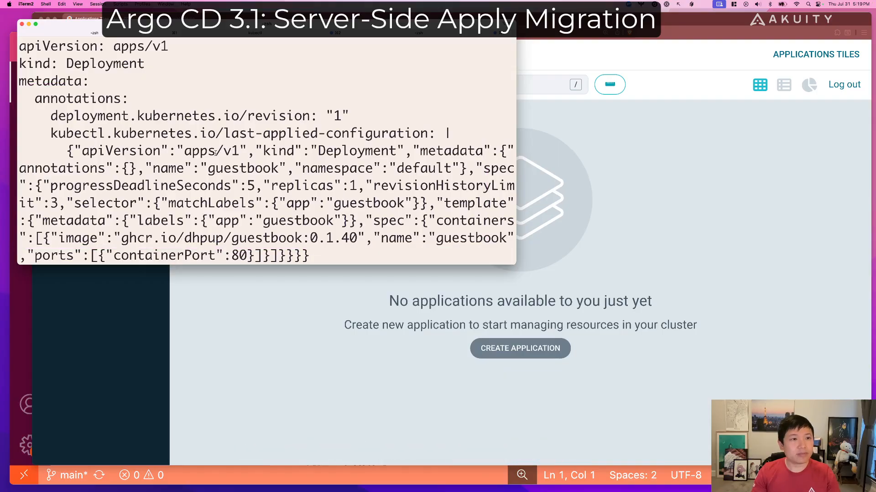
pyautogui.scroll(-15, 216, 152)
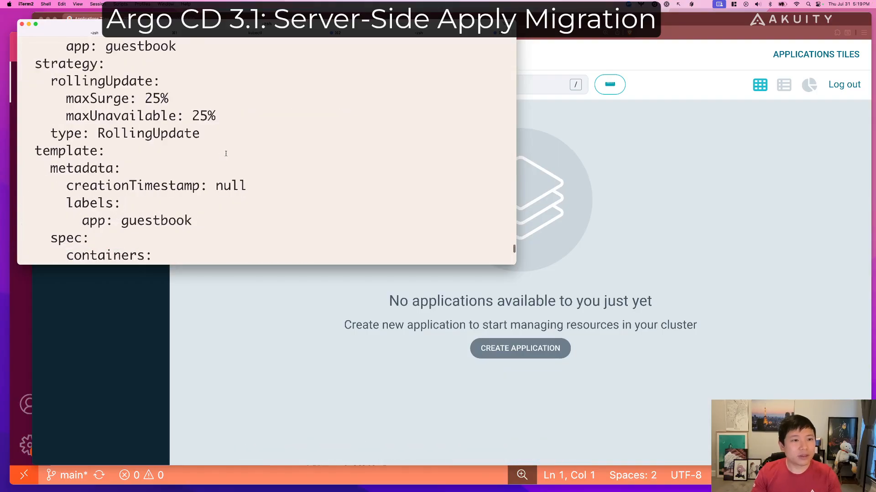
# Switch to Argo CD in Brave and start a new application named guestbook.
pyautogui.click(313, 294)
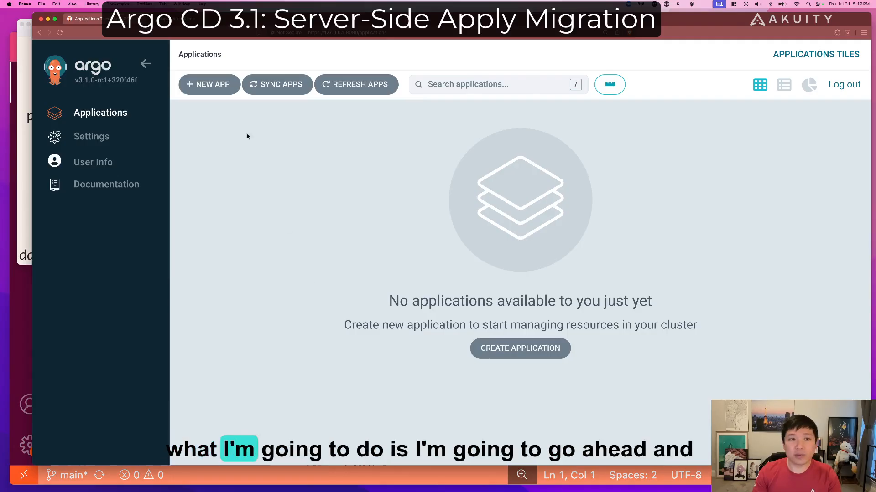
pyautogui.click(217, 89)
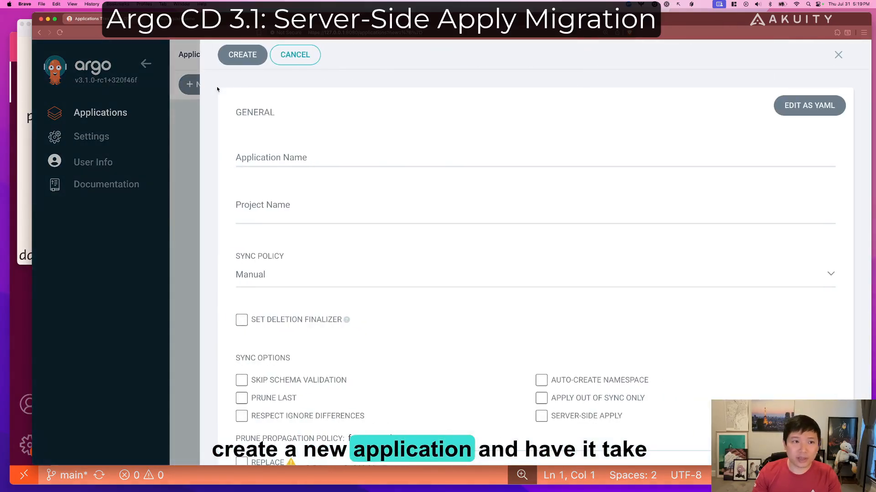
pyautogui.click(316, 161)
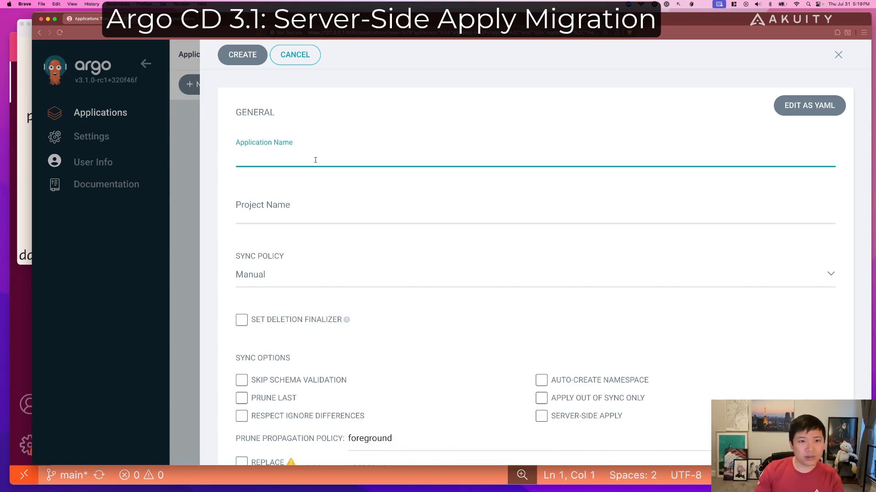
pyautogui.write('guestbook')
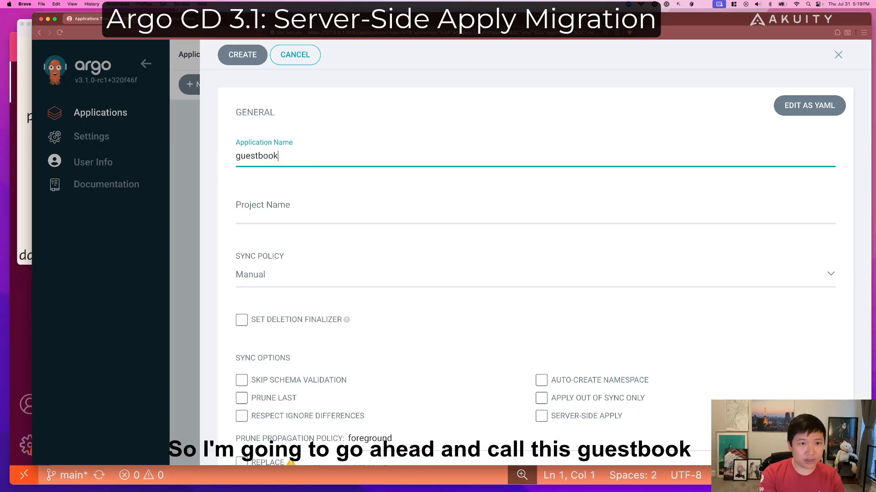
# Copy the URL of the plain-demo GitHub repository and return to the Argo CD application form.
pyautogui.hotkey('ctrl', 'Tab')
pyautogui.click(326, 33)
pyautogui.press('super+c')
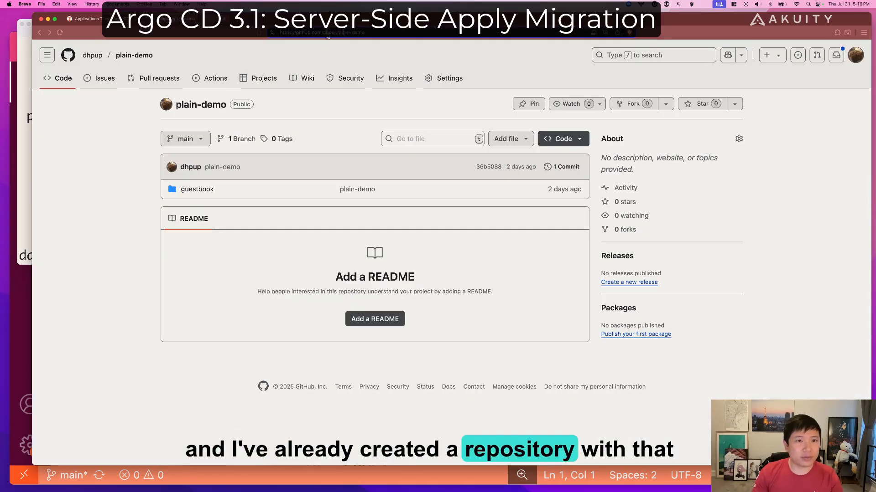
pyautogui.doubleClick(329, 33)
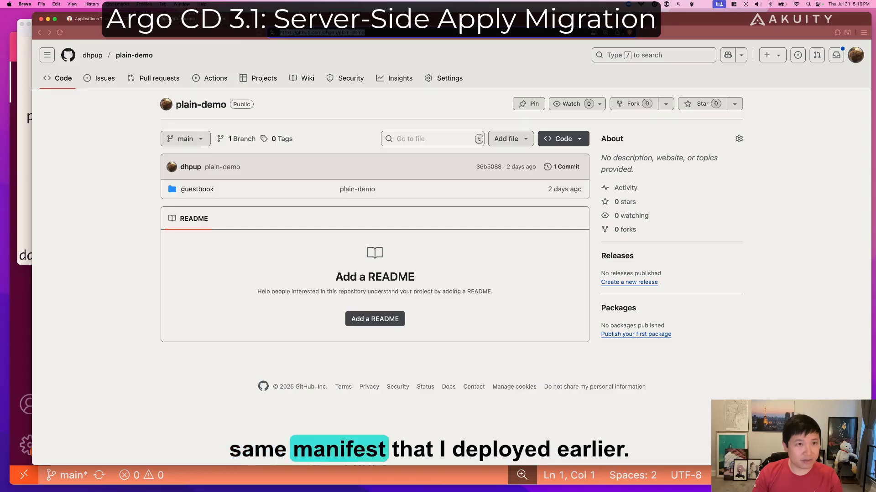
pyautogui.click(133, 19)
# Assign the guestbook application to the default project and enable the Server-Side Apply sync option.
pyautogui.click(305, 216)
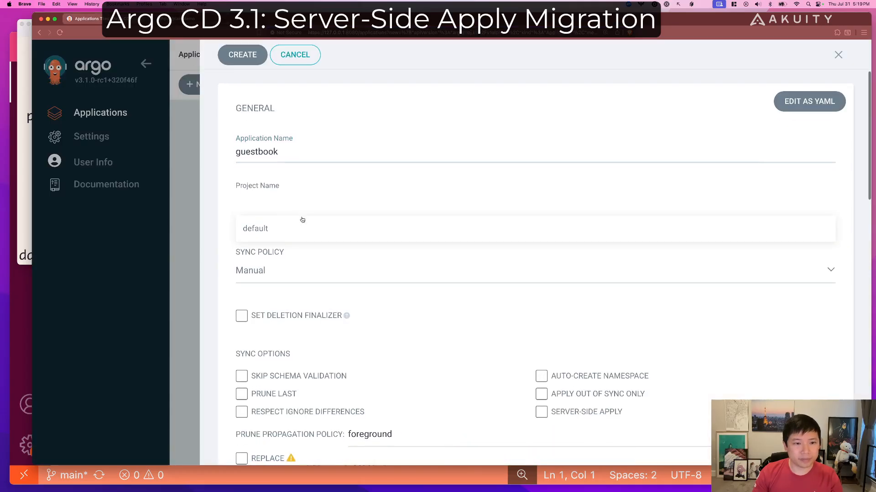
pyautogui.click(287, 228)
pyautogui.scroll(-3, 339, 228)
pyautogui.scroll(-10, 456, 297)
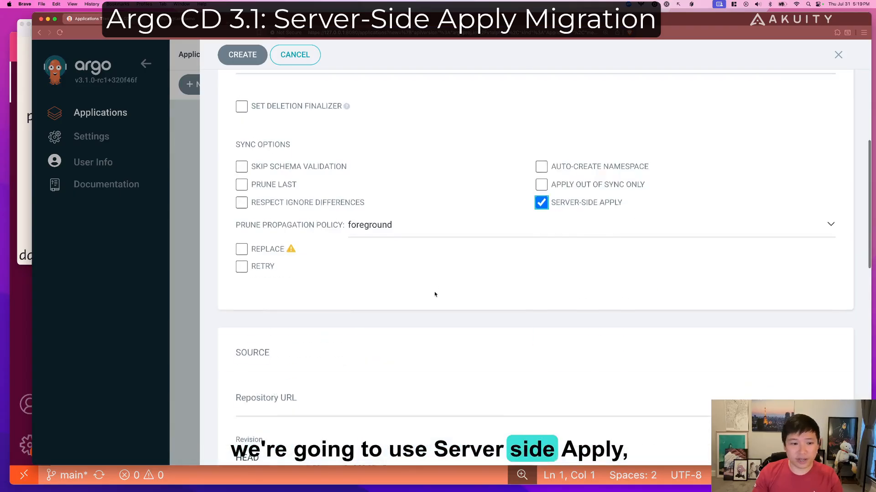
pyautogui.click(295, 273)
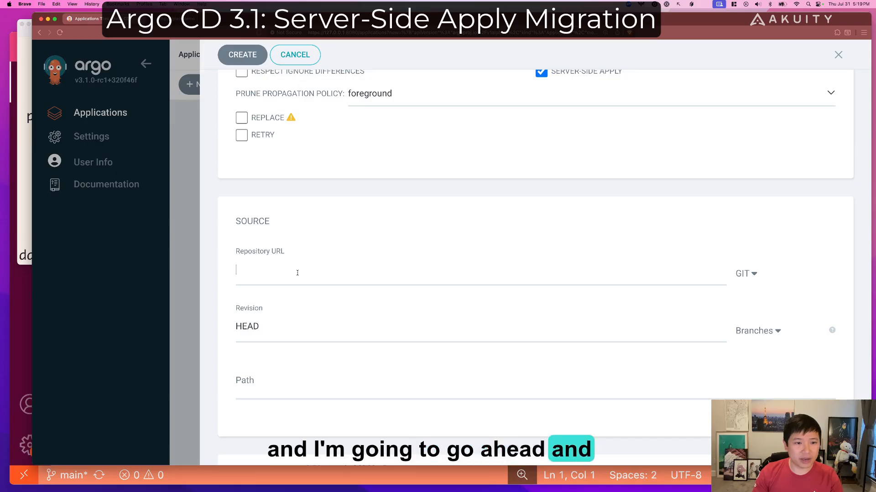
pyautogui.press('super+v')
pyautogui.scroll(-3, 326, 343)
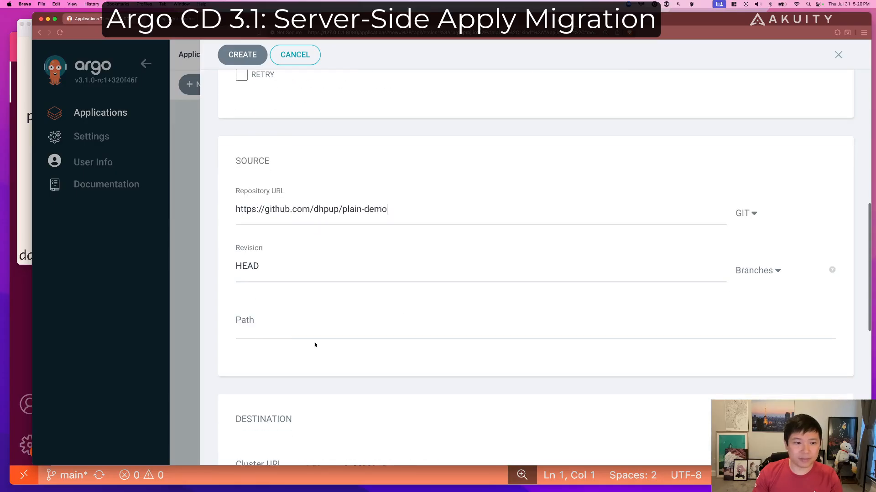
pyautogui.write('guestbook')
pyautogui.scroll(-9, 411, 292)
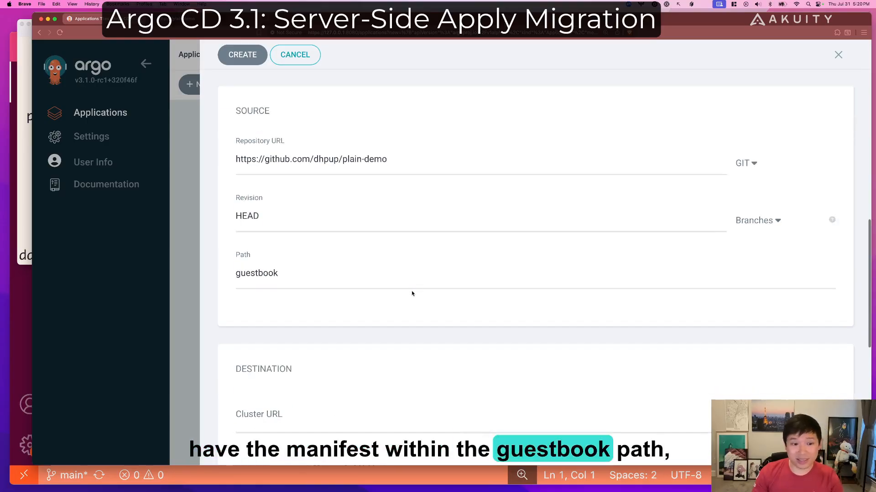
pyautogui.click(283, 279)
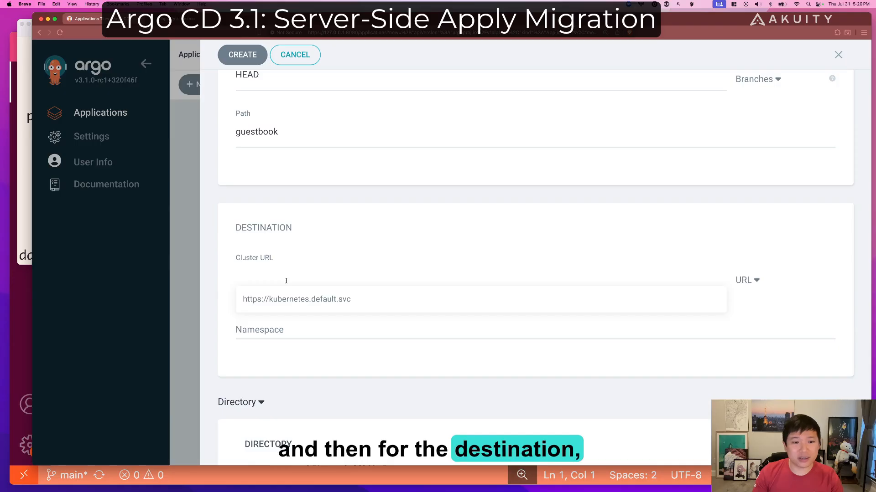
pyautogui.click(284, 299)
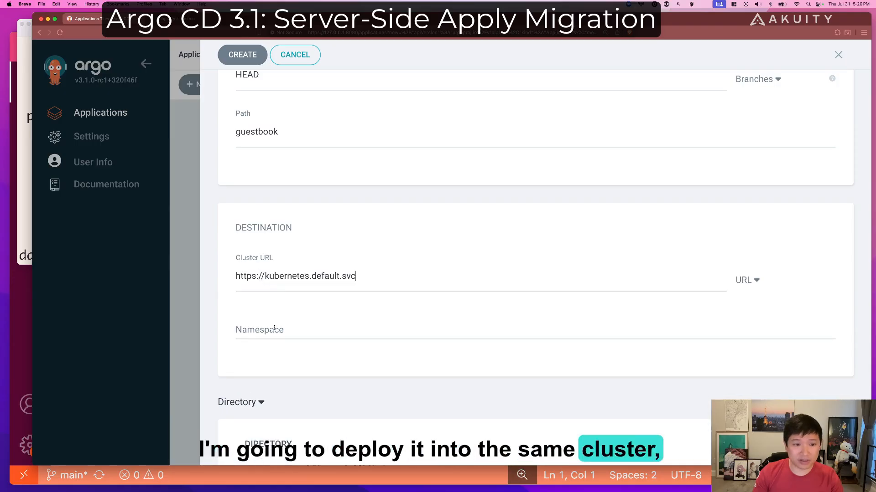
# Set the destination namespace to default and create the guestbook application.
pyautogui.write('default')
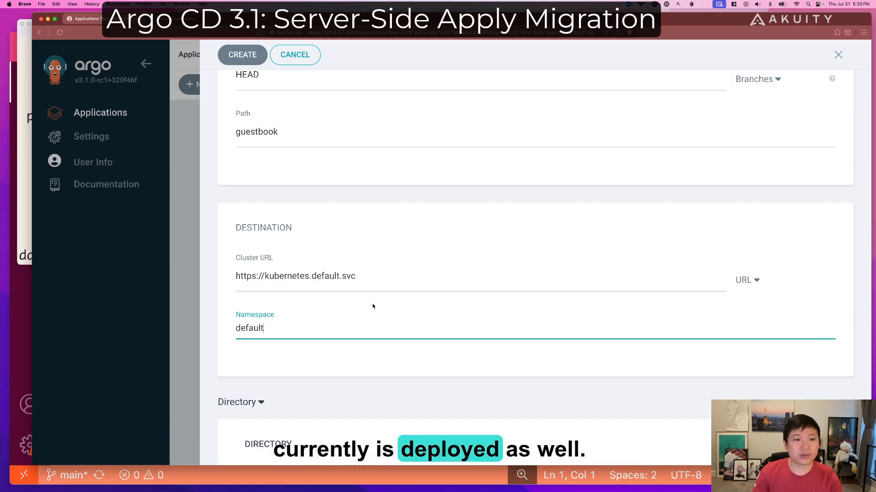
pyautogui.click(249, 55)
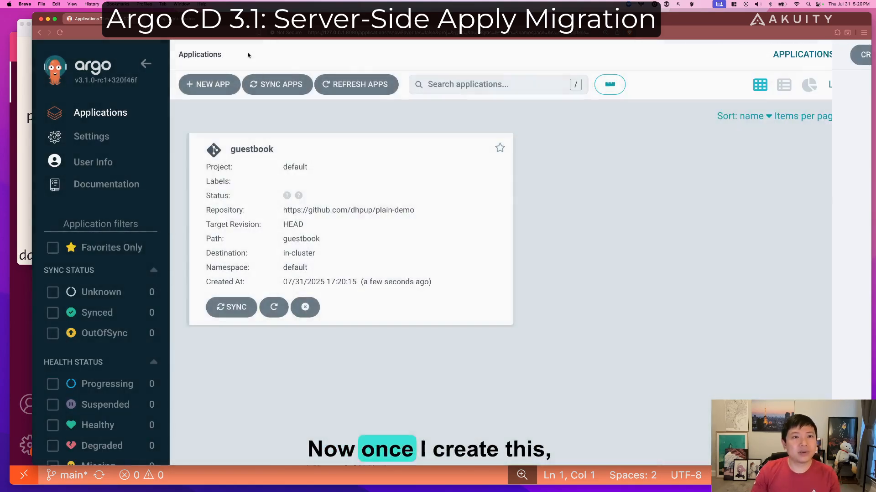
# Open the guestbook application and synchronize its deployment from HEAD with Server-Side Apply enabled.
pyautogui.click(419, 189)
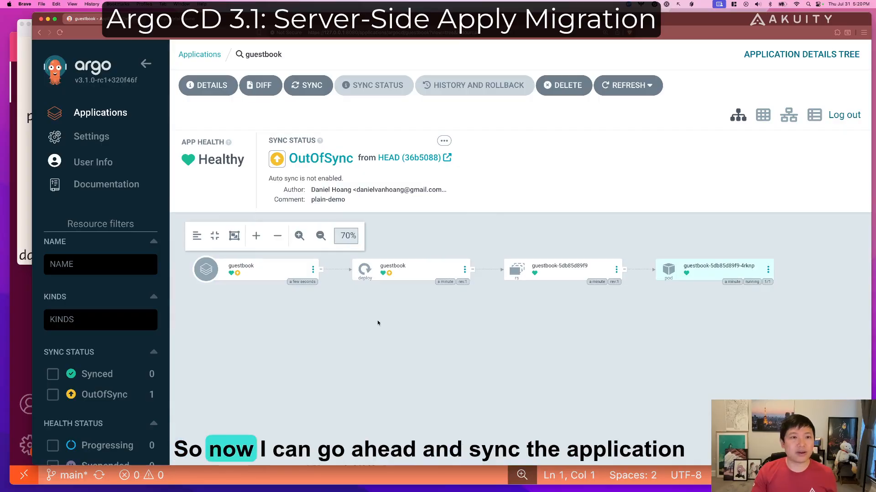
pyautogui.click(318, 88)
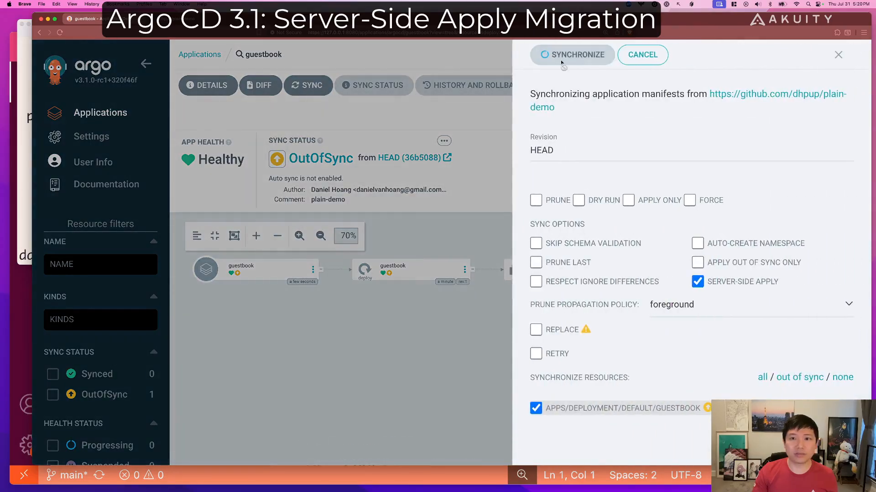
pyautogui.click(573, 55)
# Switch to iTerm2, rerun k get deployment guestbook -o yaml and examine the metadata annotations for Argo CD ownership.
pyautogui.click(25, 169)
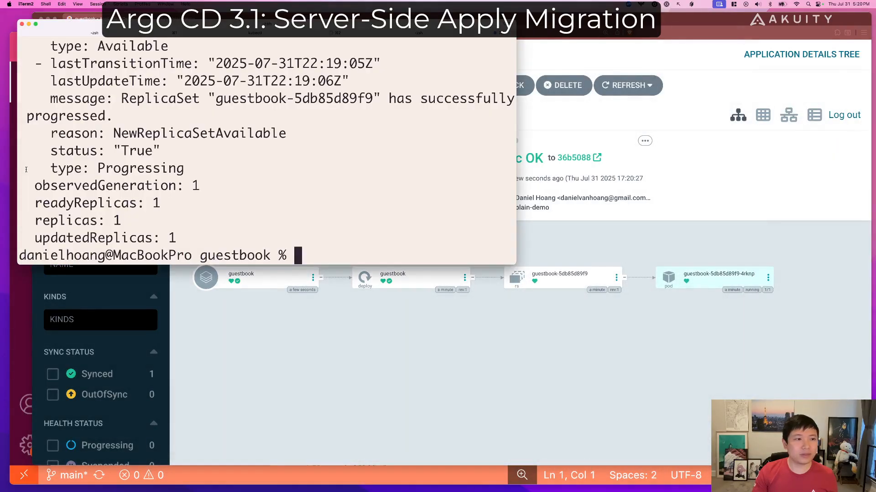
pyautogui.press('Up')
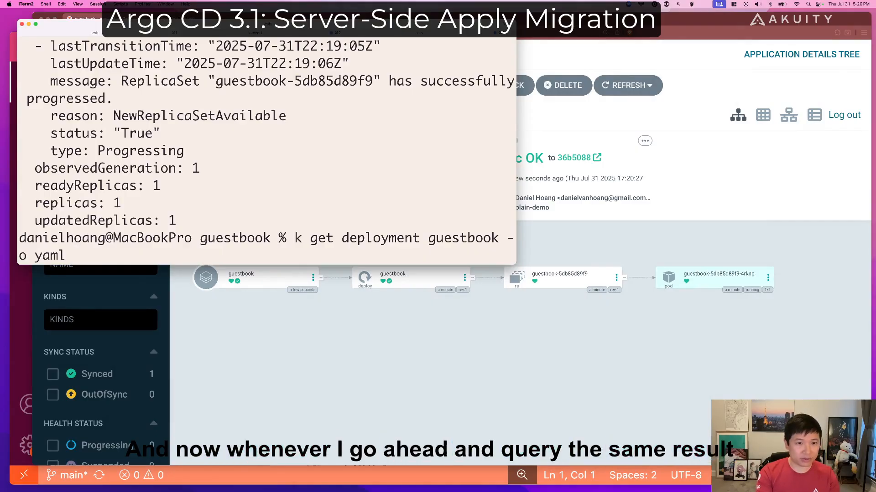
pyautogui.press('Return')
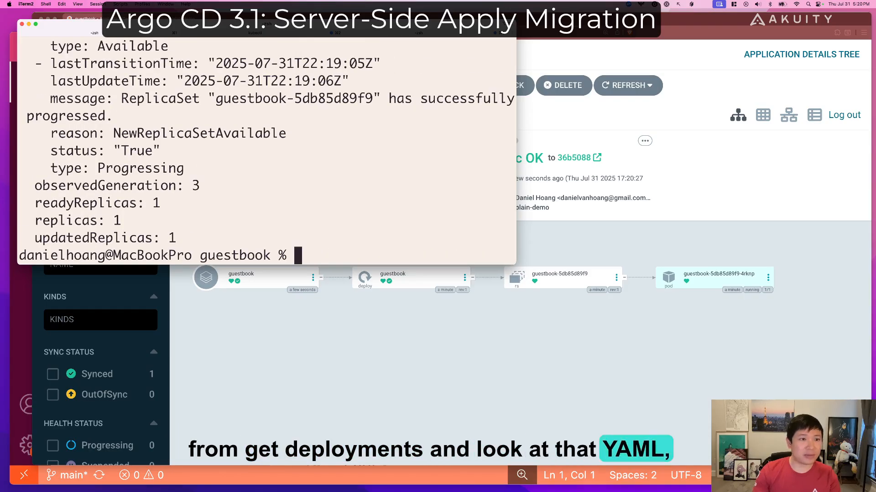
pyautogui.scroll(5, 335, 186)
pyautogui.scroll(15, 335, 187)
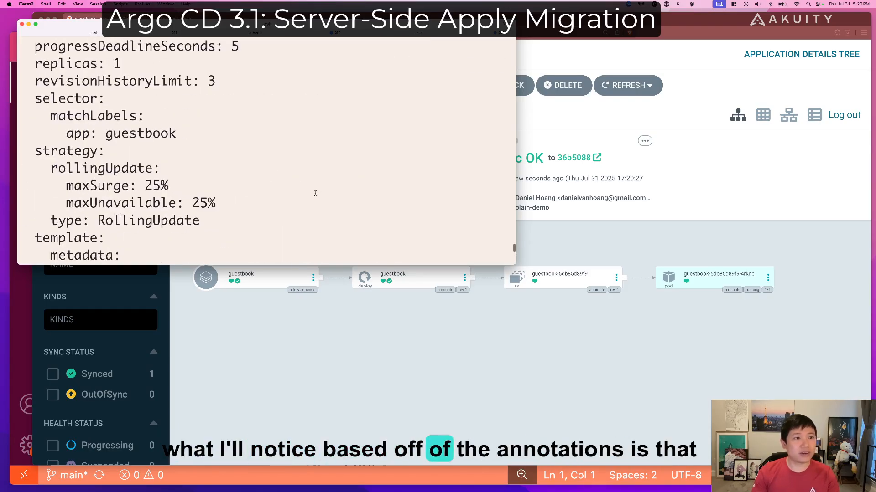
pyautogui.scroll(4, 314, 195)
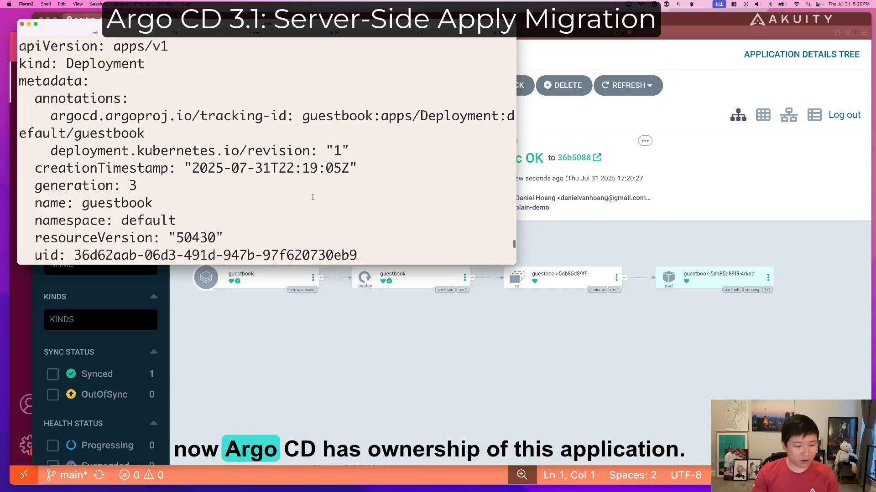
pyautogui.moveTo(19, 65)
pyautogui.mouseDown()
pyautogui.moveTo(294, 182)
pyautogui.moveTo(506, 200)
pyautogui.mouseUp()
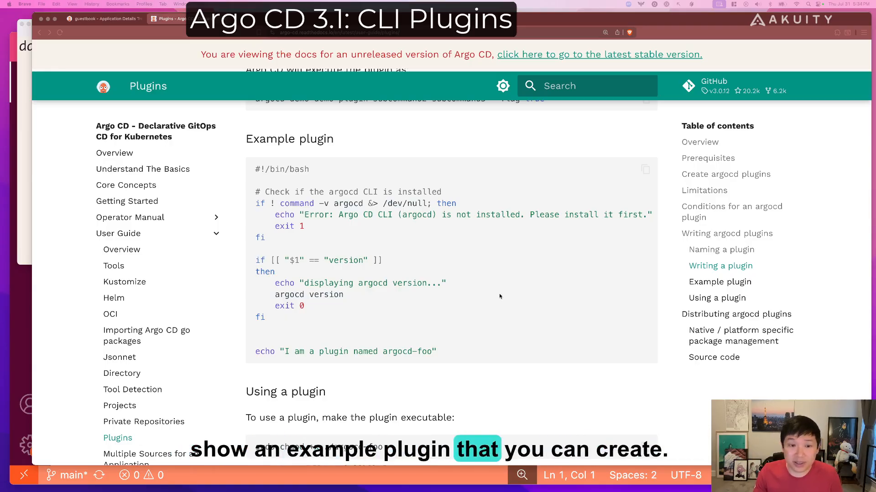
# Read the example plugin script and the instructions for using a plugin in the Argo CD Plugins documentation.
pyautogui.scroll(-1, 497, 290)
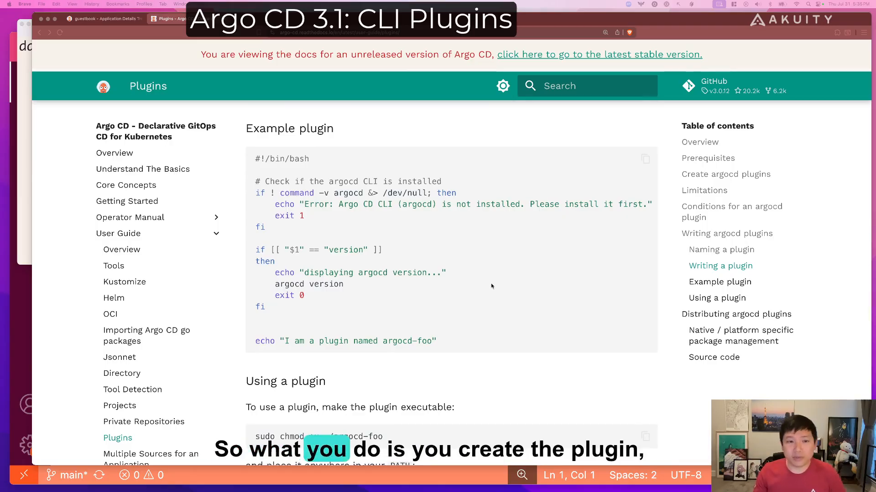
pyautogui.scroll(-5, 522, 288)
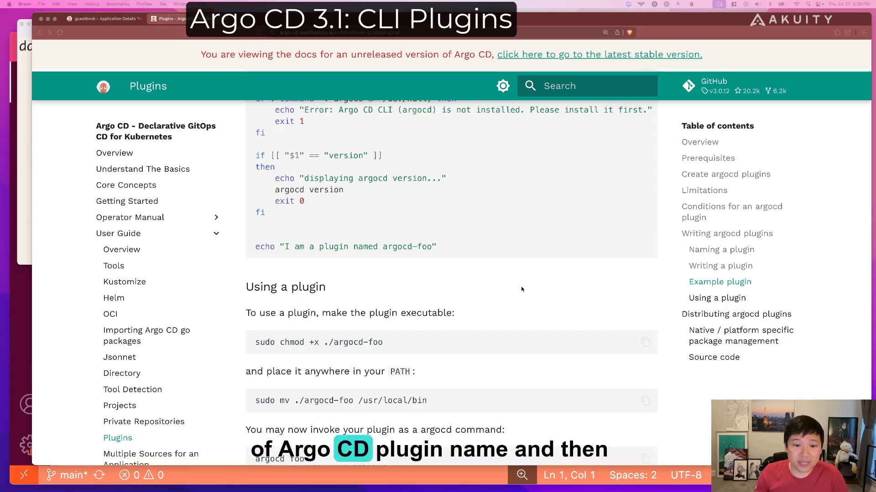
pyautogui.scroll(-2, 521, 289)
pyautogui.scroll(-4, 520, 289)
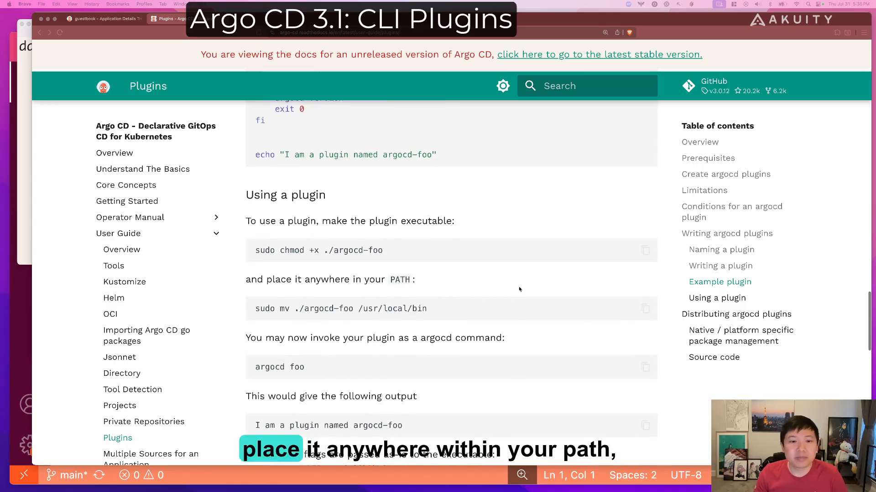
pyautogui.scroll(-2, 519, 289)
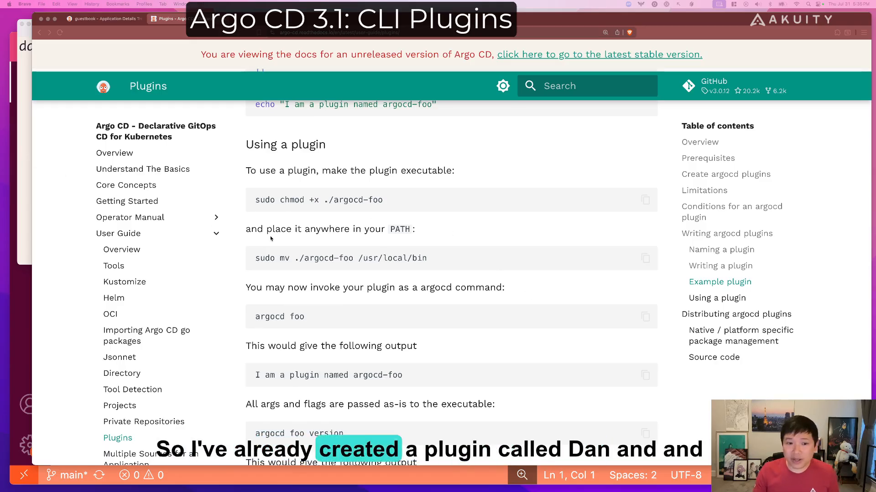
# Switch to iTerm2 and start entering the argocd command that runs the custom CLI plugin.
pyautogui.press('super+Tab')
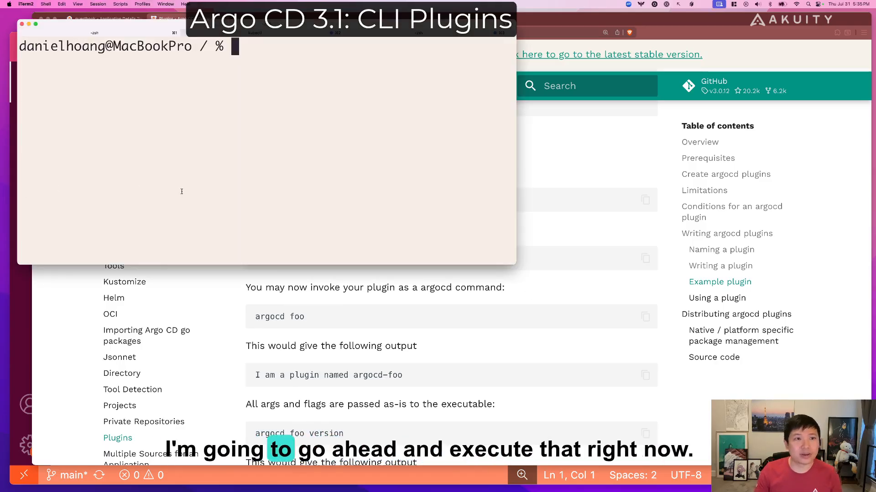
pyautogui.write('ar')
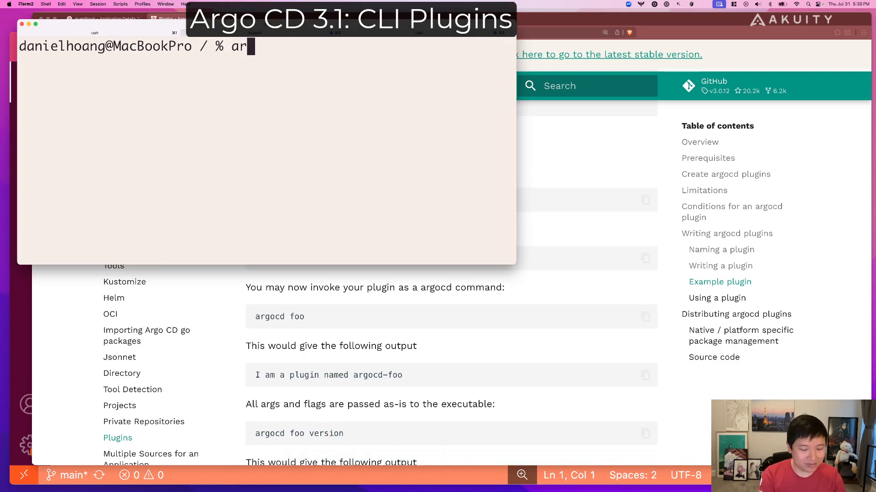